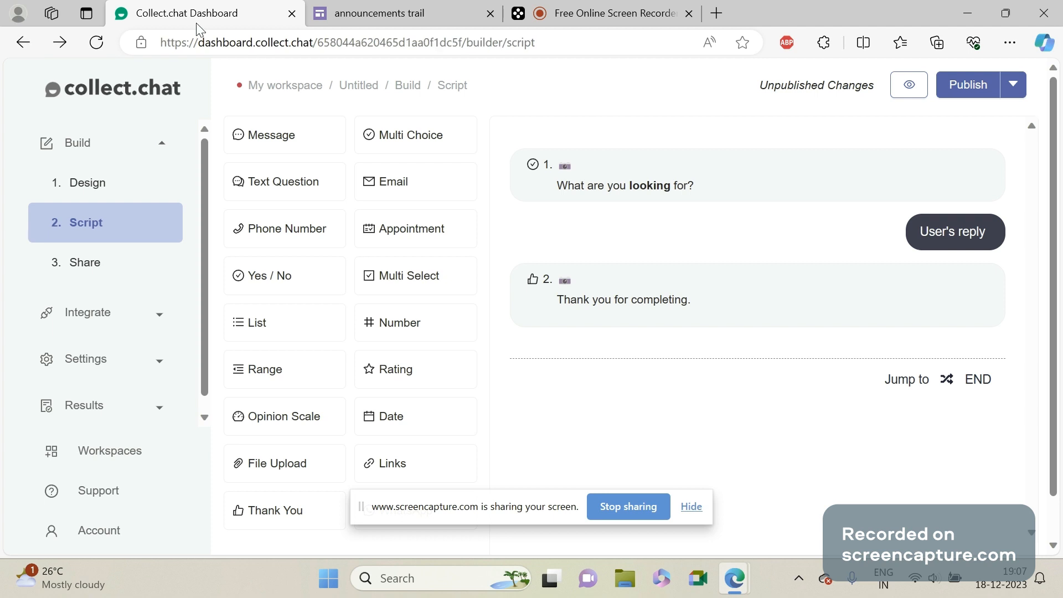
Close the old Collect.chat dashboard tab and load the collect.chat website in a new tab.
left_click(291, 13)
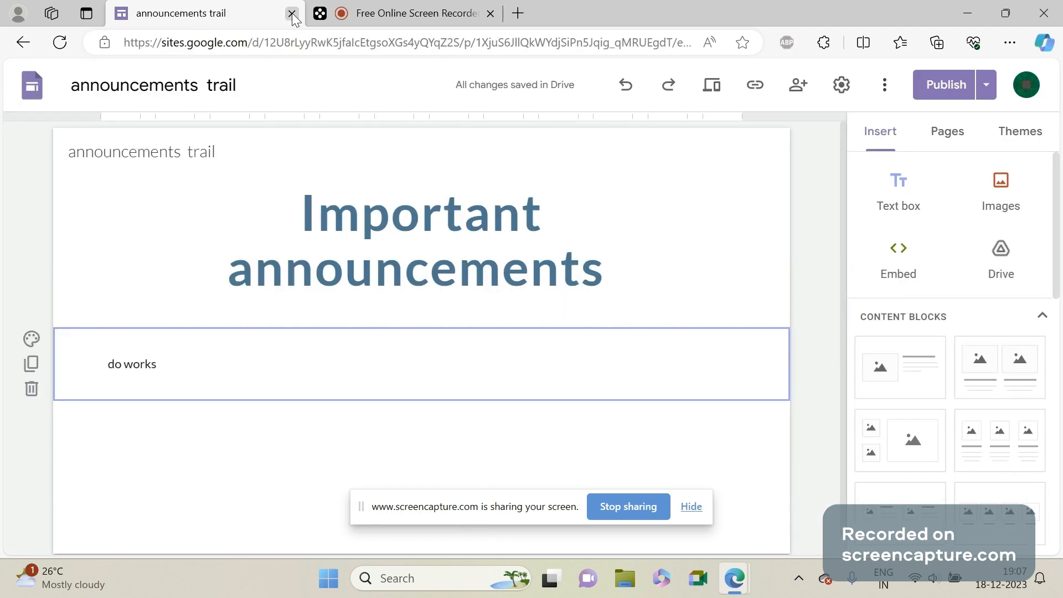
left_click(371, 12)
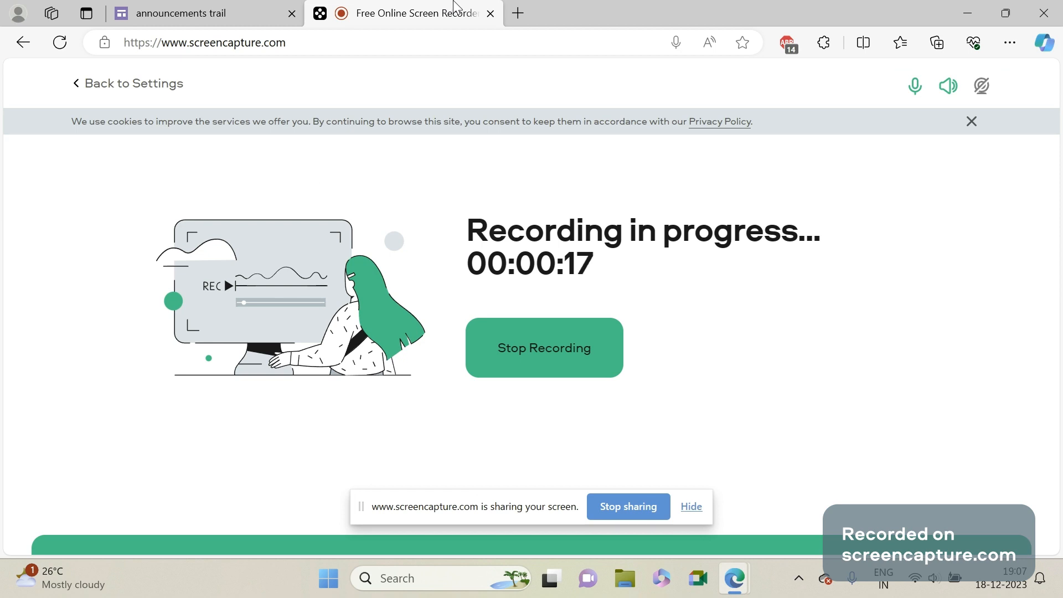
left_click(517, 12)
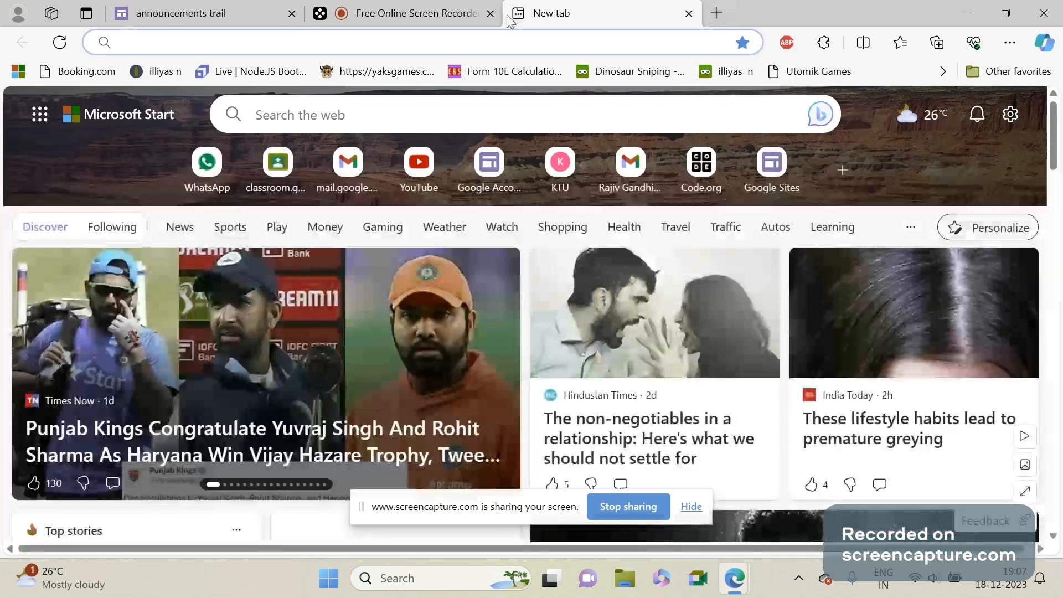
type("co")
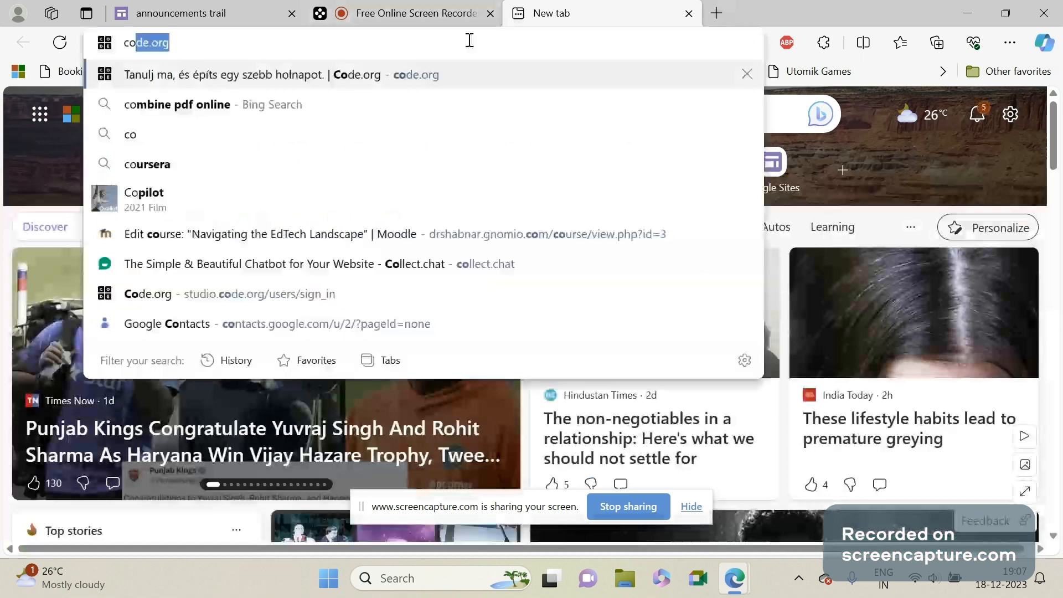
left_click(376, 264)
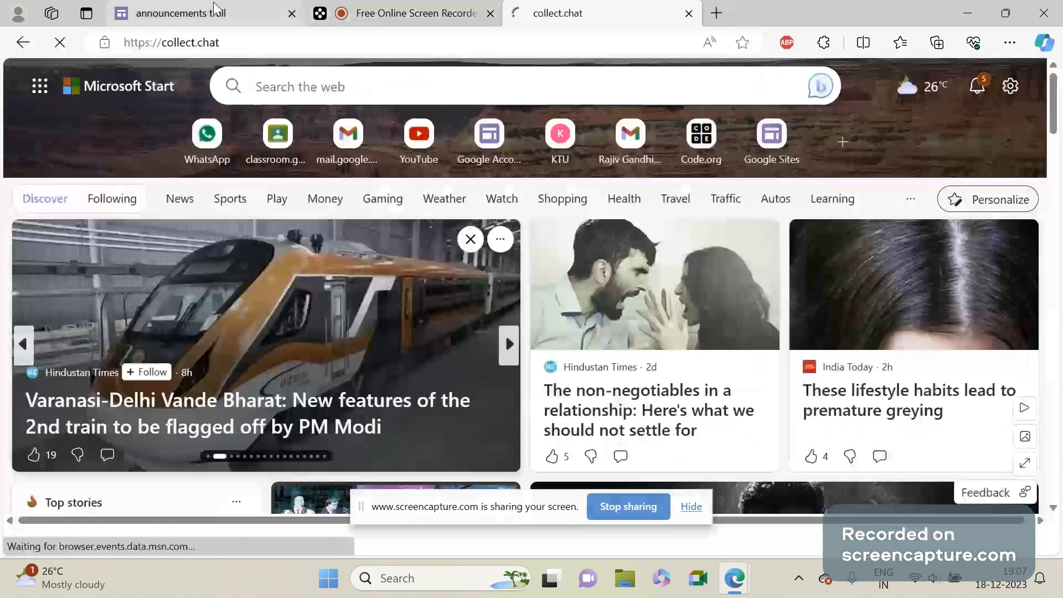
left_click(215, 8)
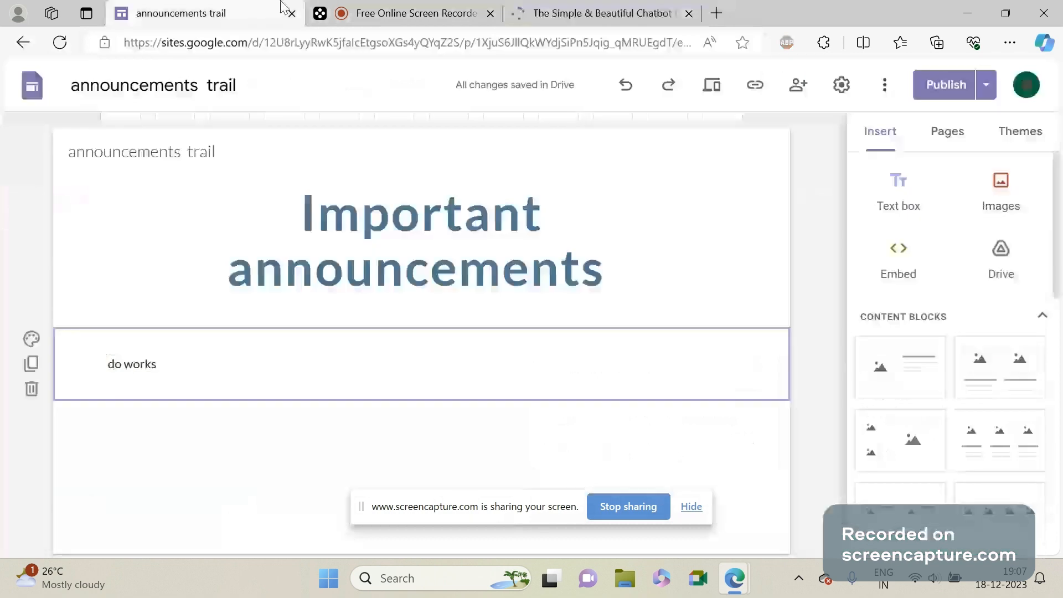
left_click(536, 7)
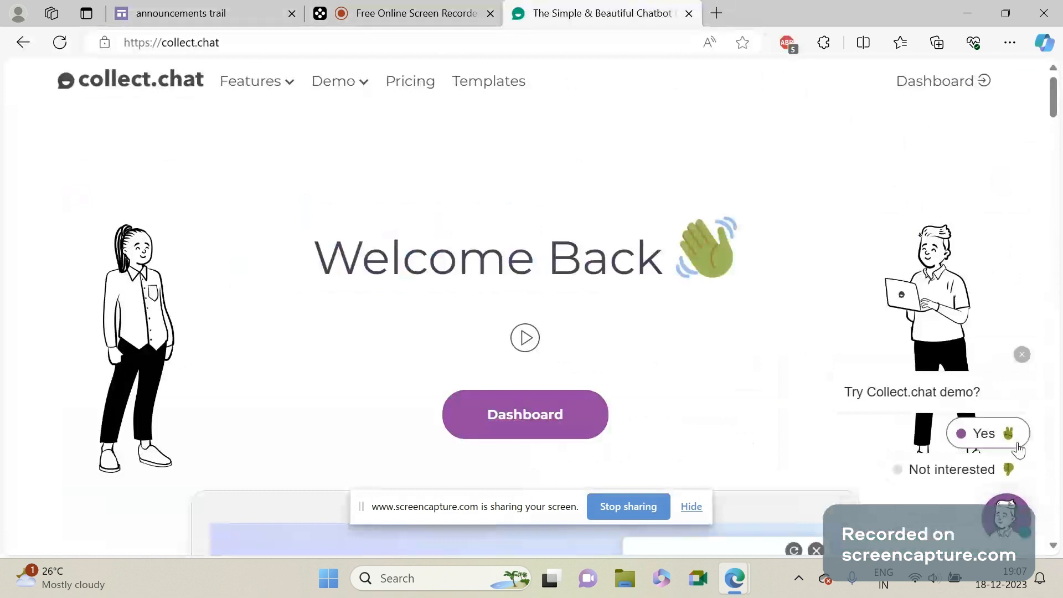
Close the demo chat on the Collect.chat home page and go to the dashboard.
left_click(1016, 443)
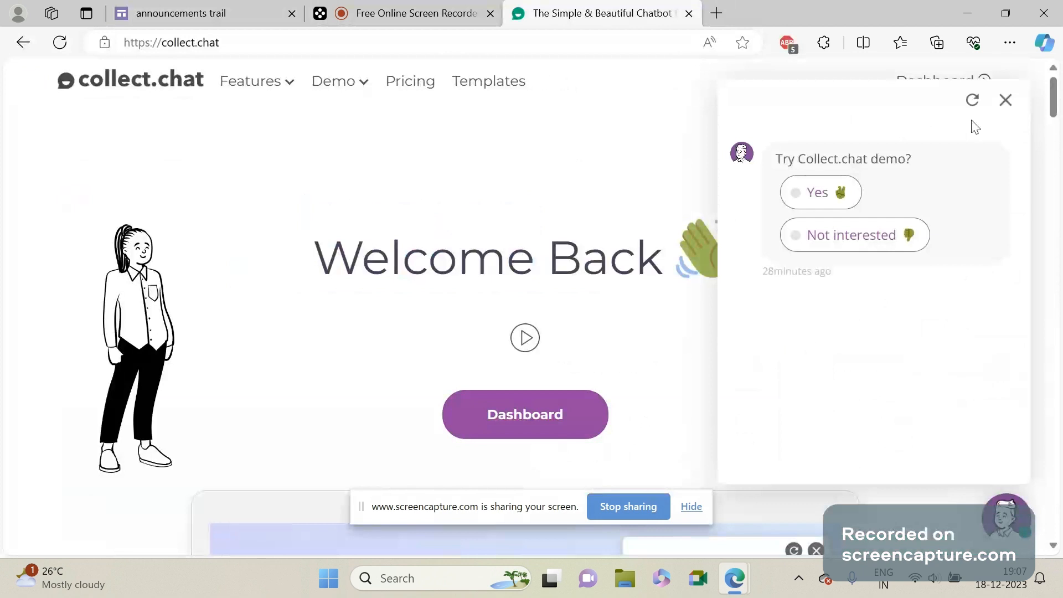
left_click(1006, 101)
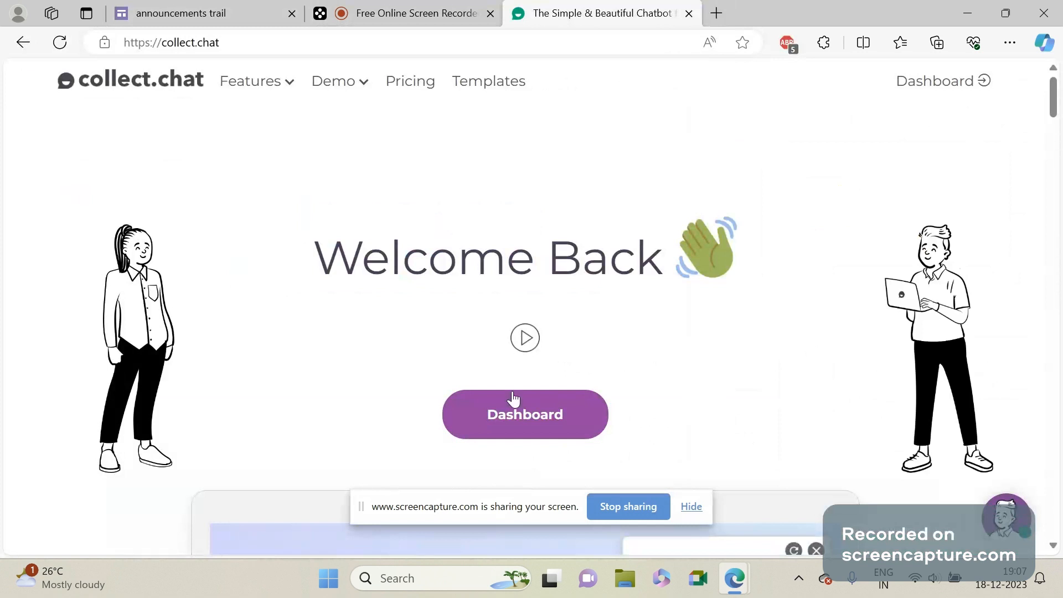
left_click(509, 439)
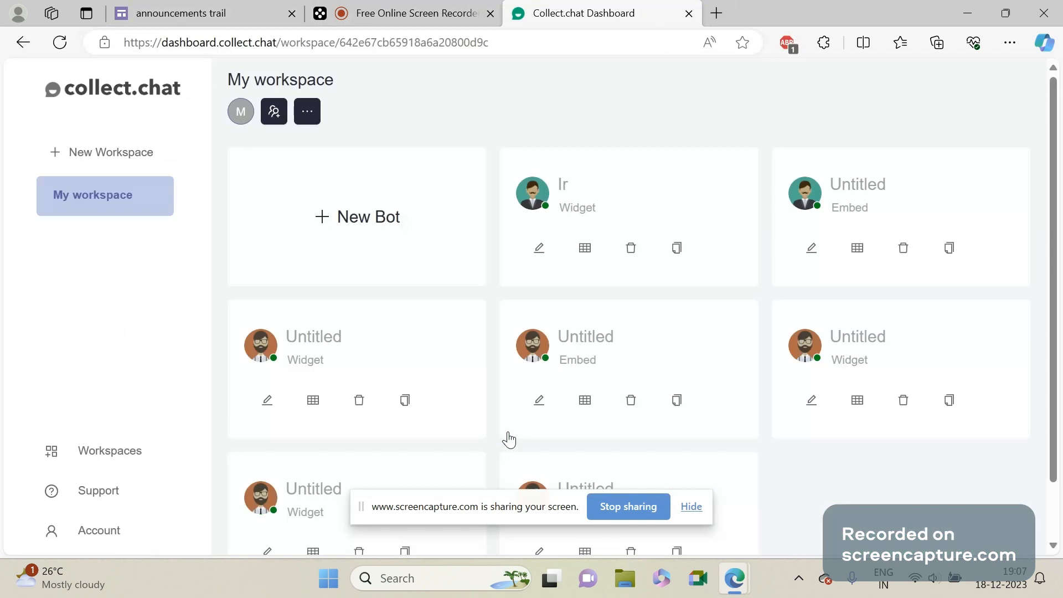
Create a new bot of the Widget type, starting from scratch.
left_click(388, 237)
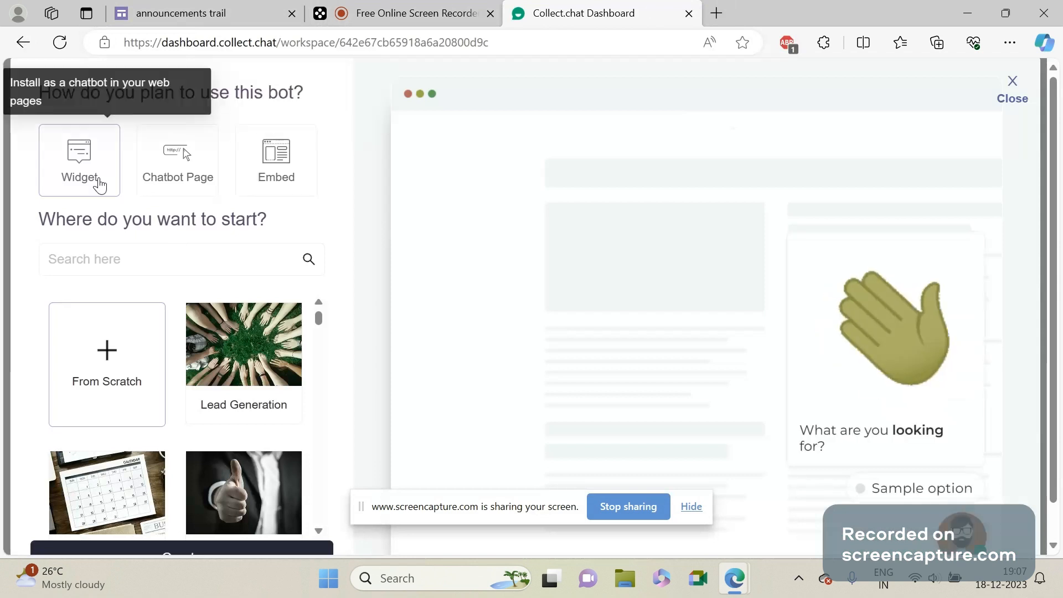
left_click(98, 184)
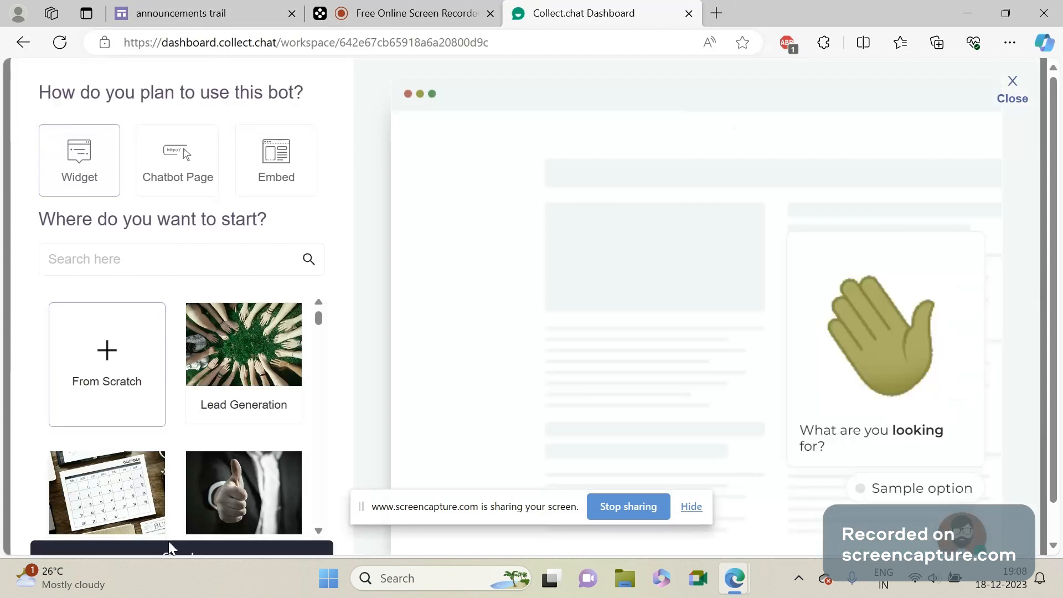
left_click(170, 548)
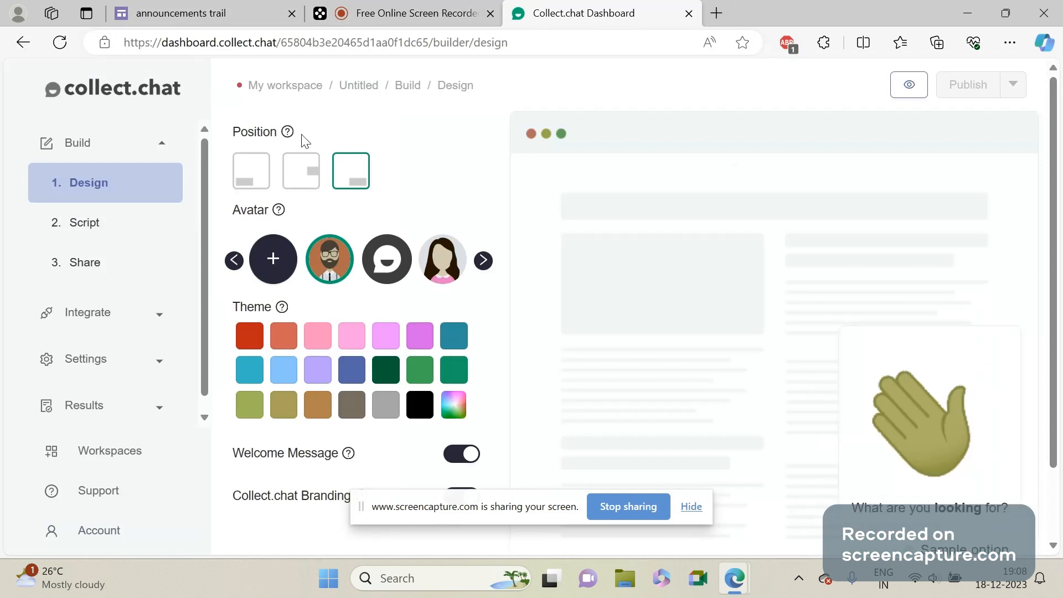
Set the bot's avatar to the man with a moustache and dark suit on a teal background.
left_click_drag(1052, 391, 1051, 462)
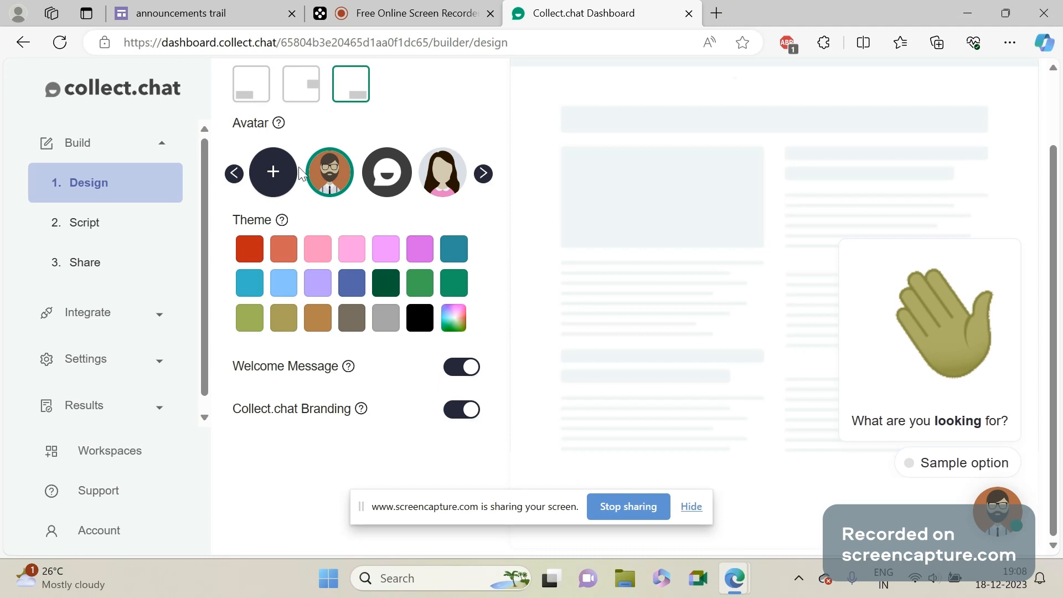
left_click(483, 174)
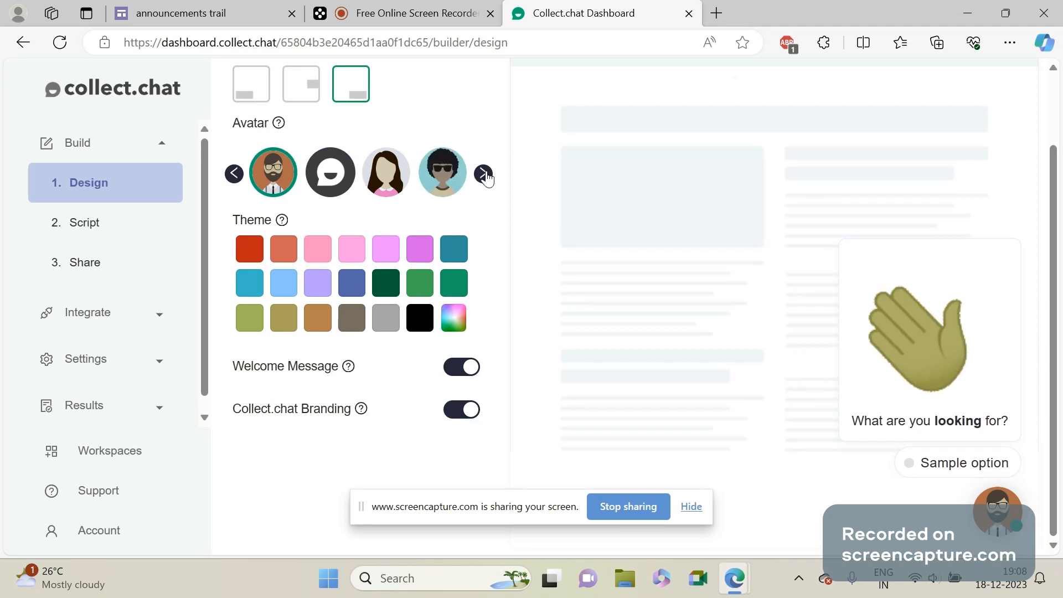
left_click(484, 174)
left_click(484, 174)
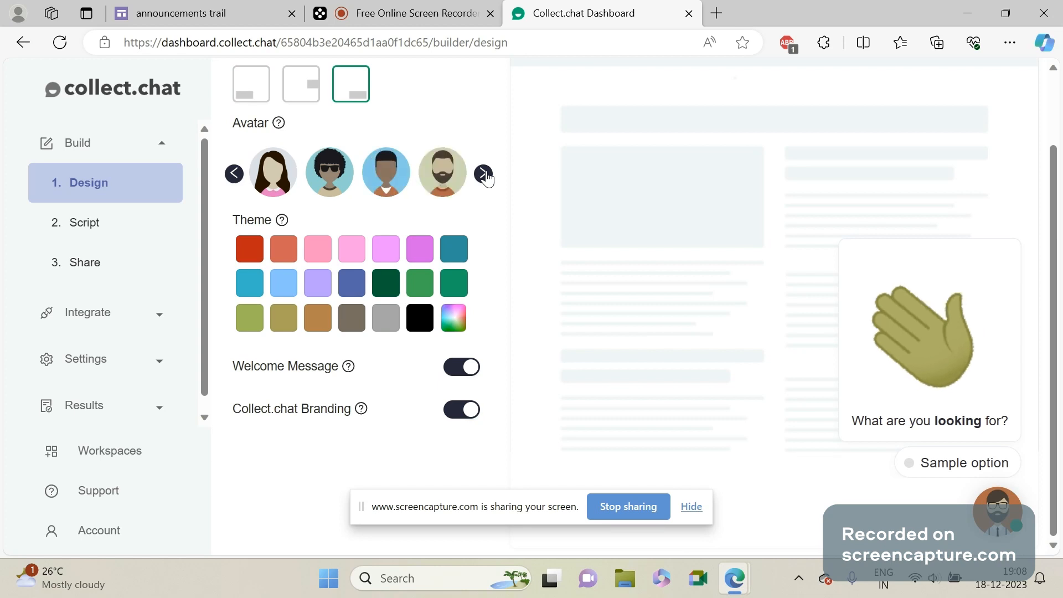
left_click(484, 174)
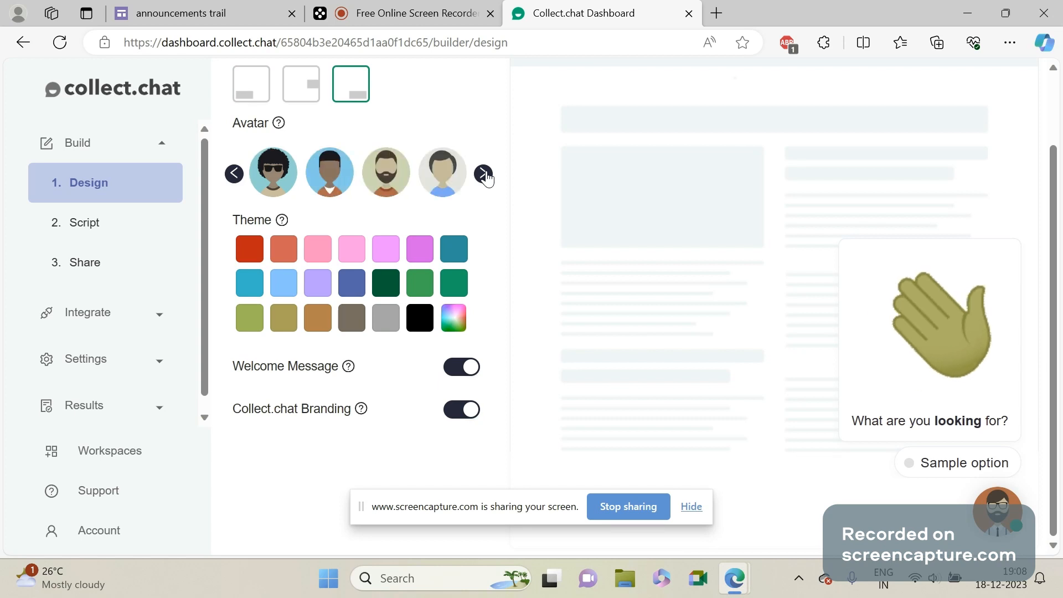
left_click(484, 174)
left_click(484, 174)
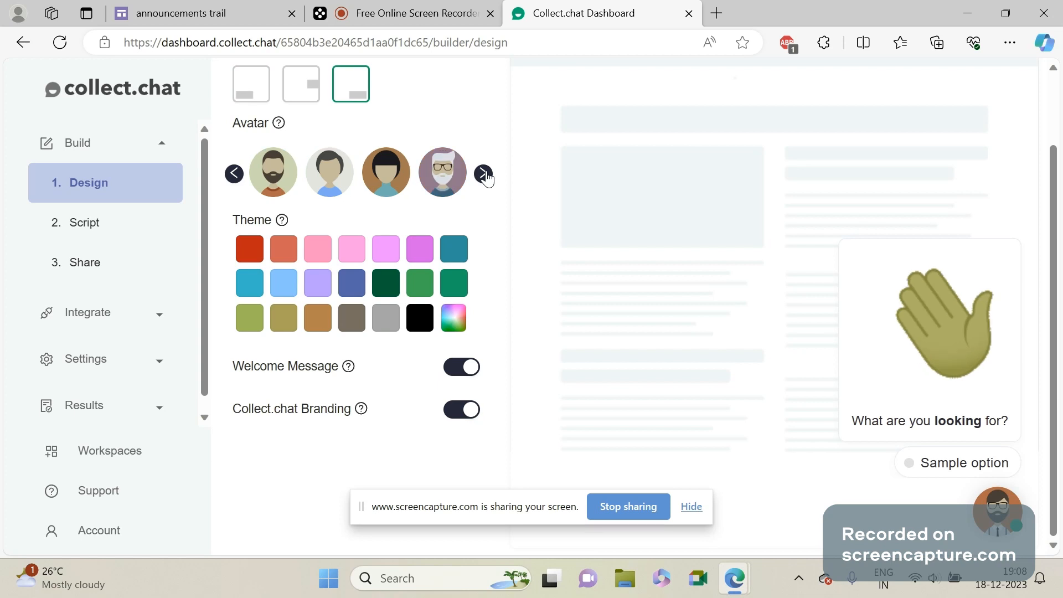
left_click(483, 173)
left_click(484, 173)
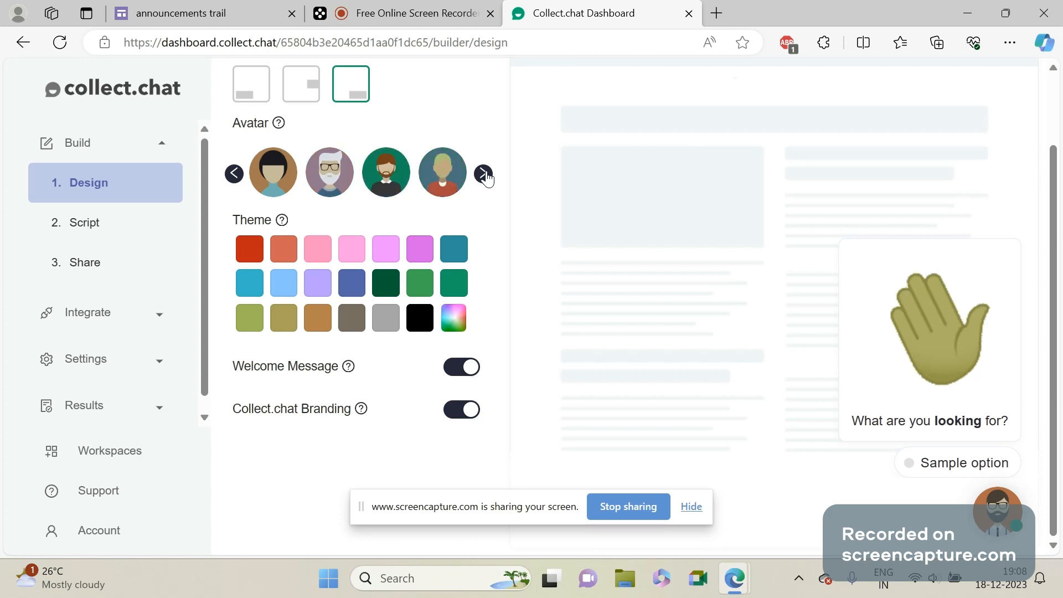
left_click(484, 174)
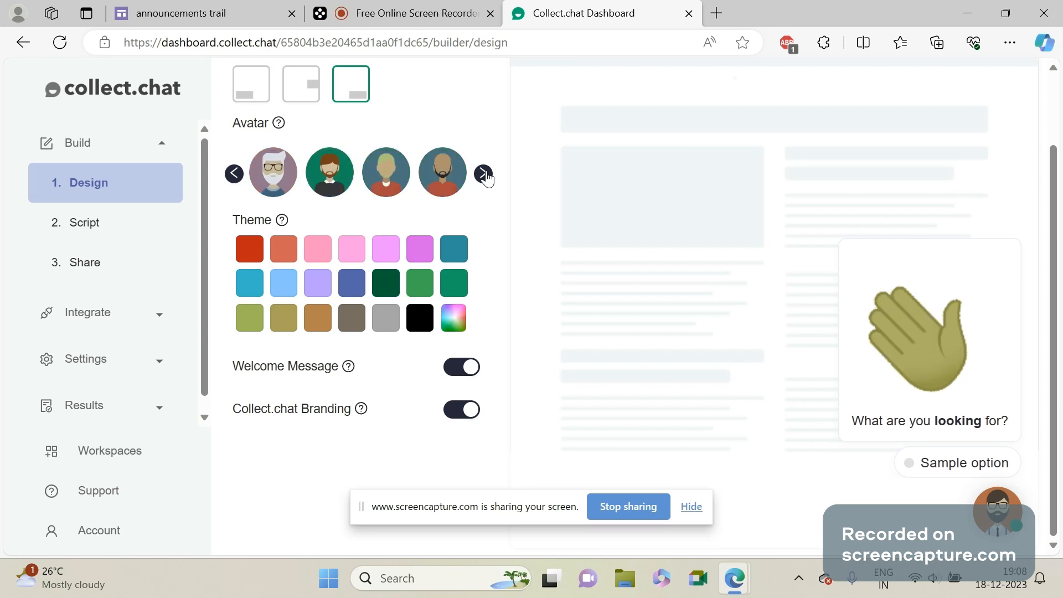
left_click(484, 174)
left_click(484, 174)
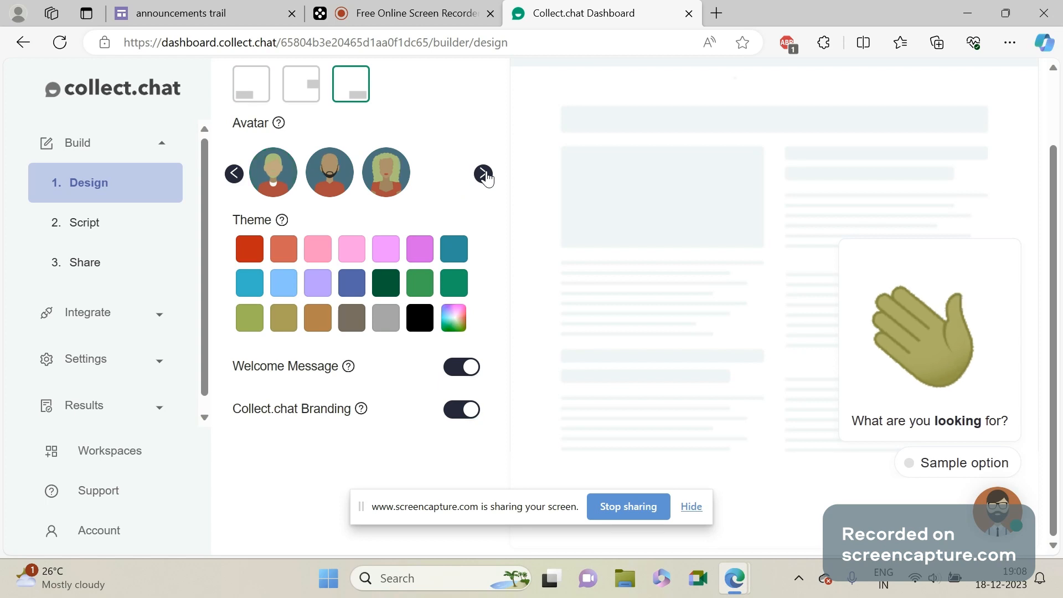
left_click(484, 174)
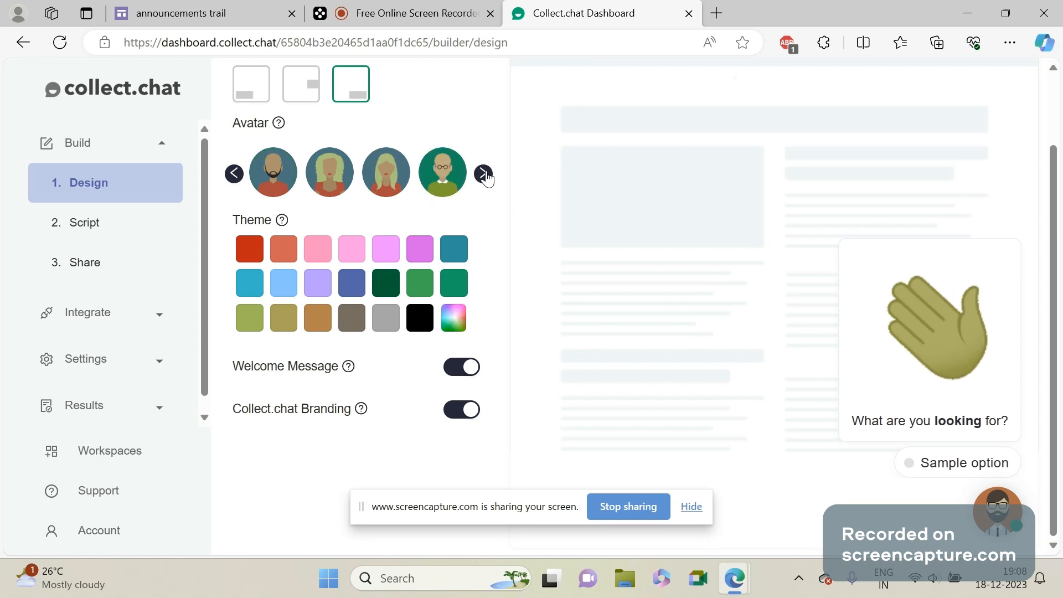
left_click(484, 174)
left_click(484, 174)
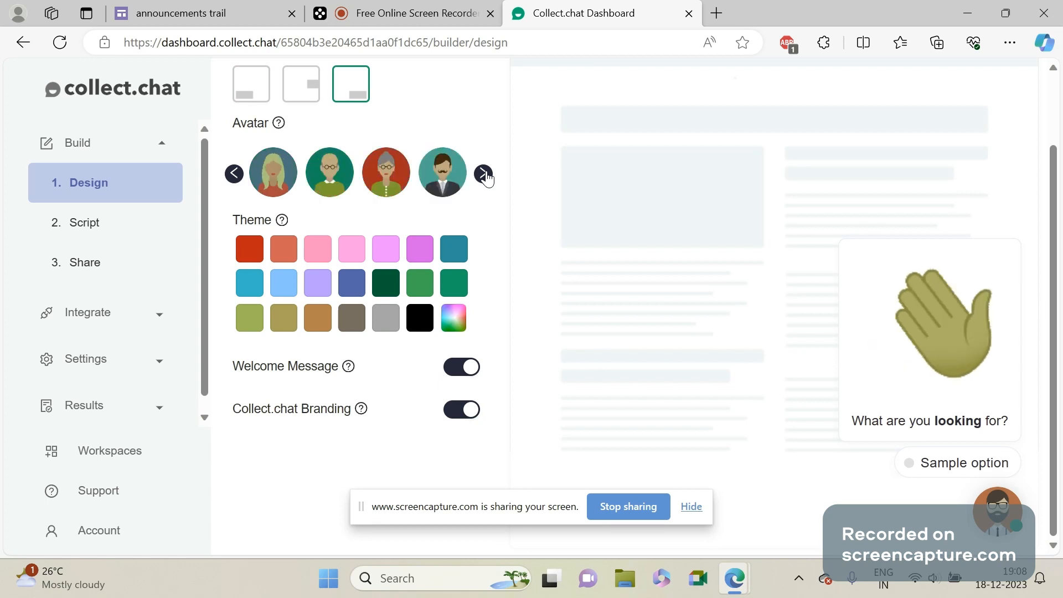
left_click(484, 174)
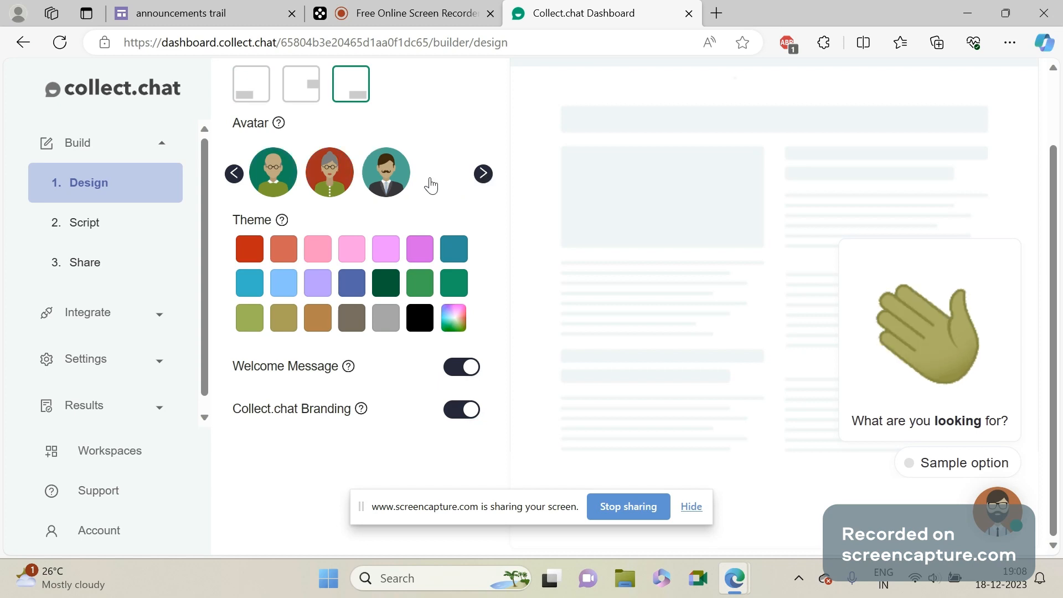
left_click(382, 190)
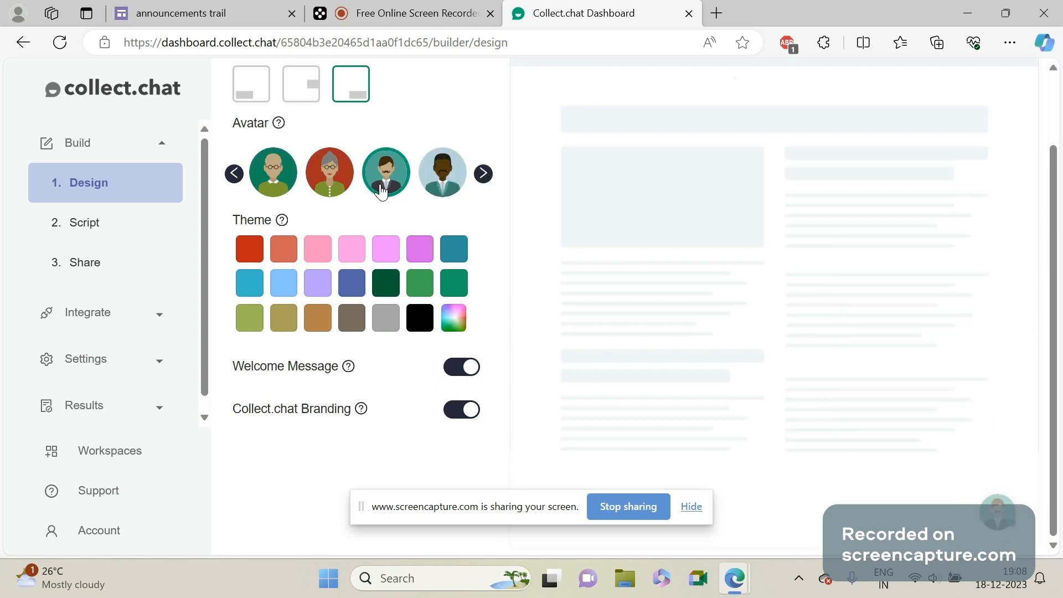
left_click(230, 176)
left_click(230, 176)
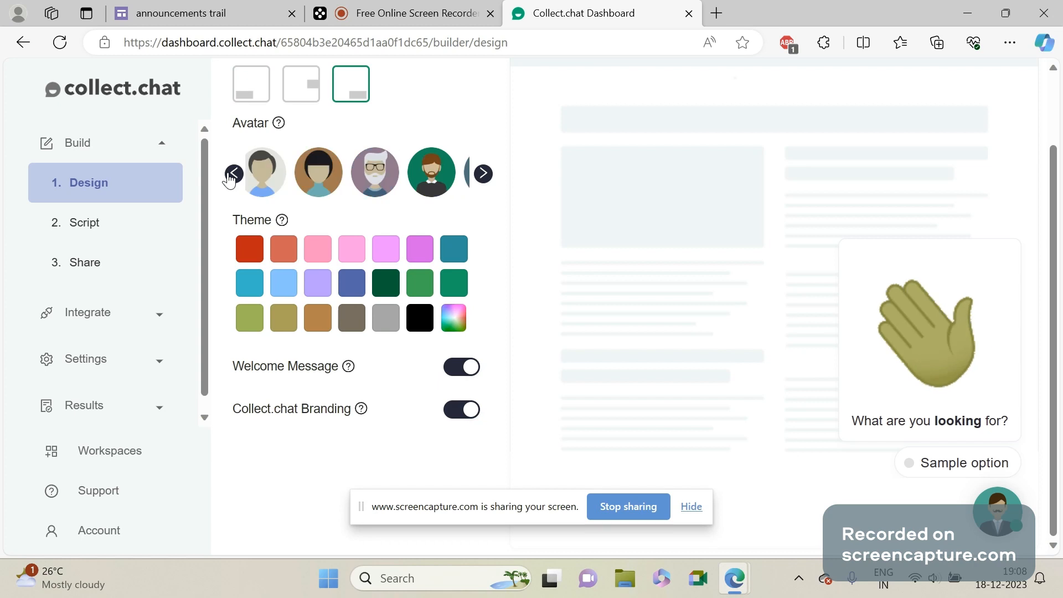
left_click(233, 174)
left_click(232, 175)
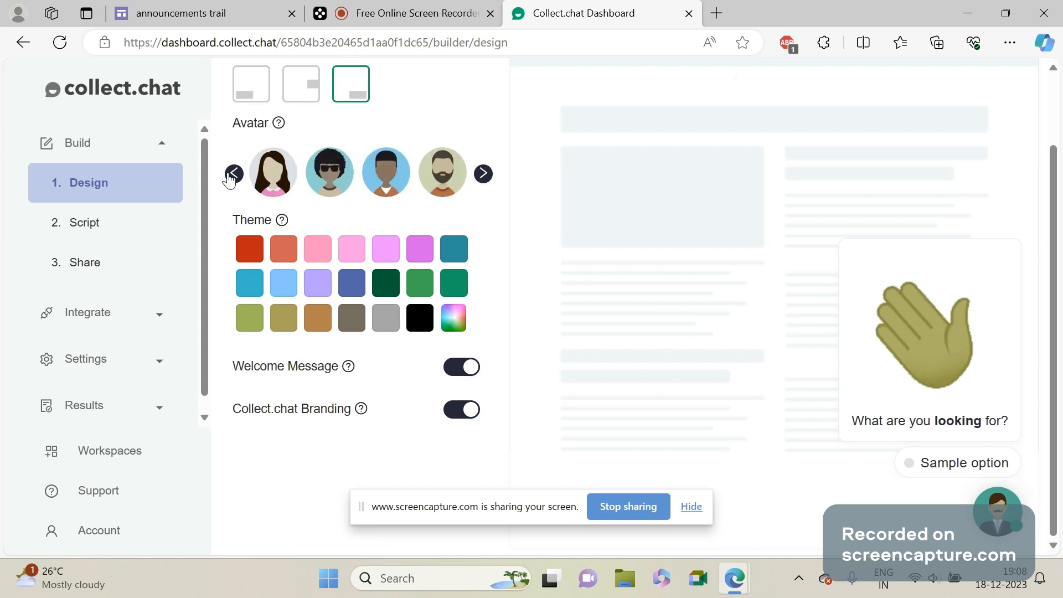
left_click(233, 175)
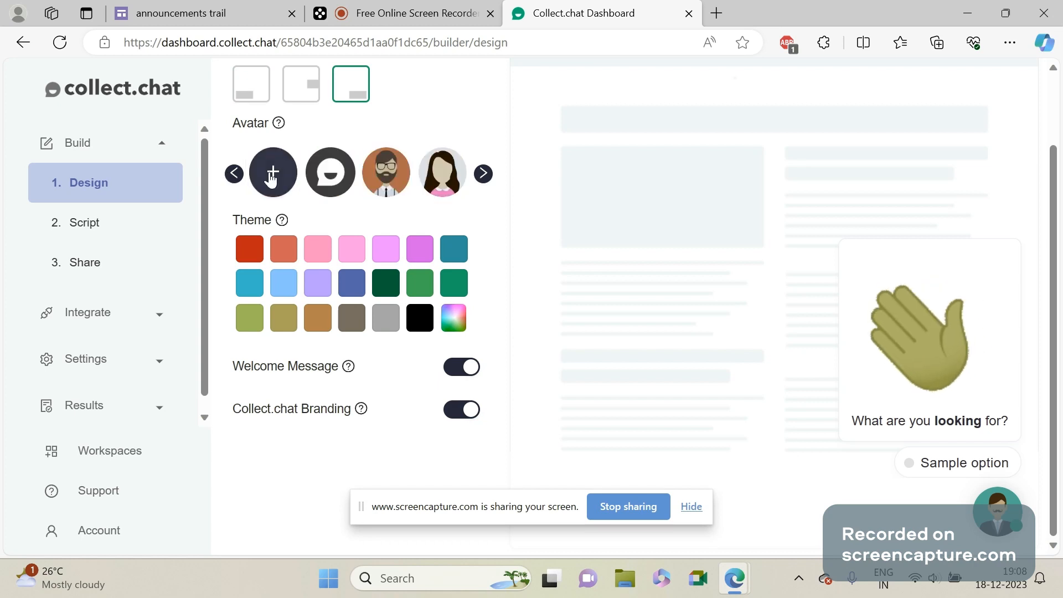
left_click(410, 13)
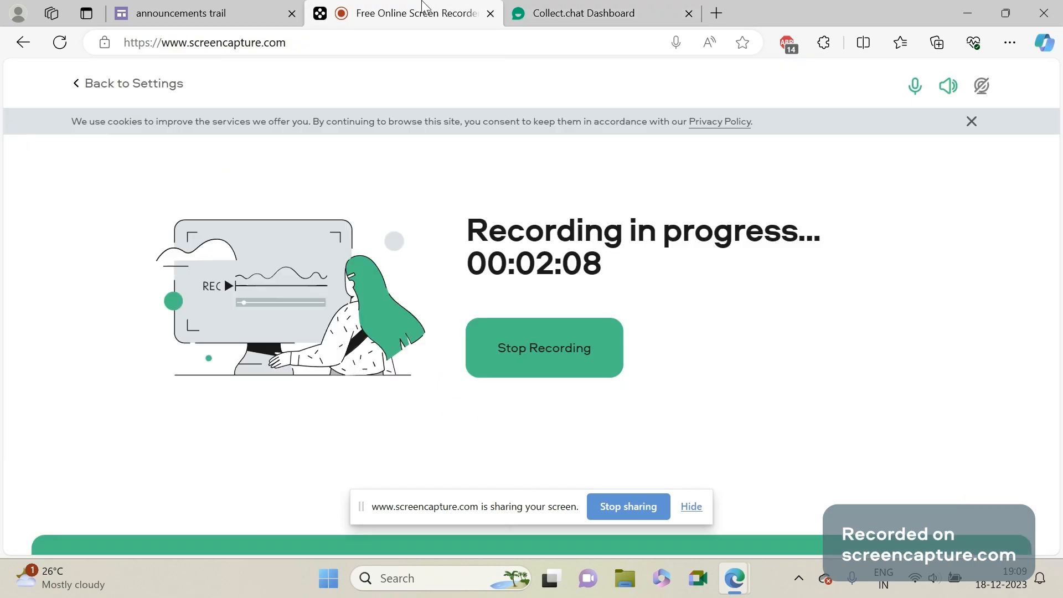
left_click(544, 6)
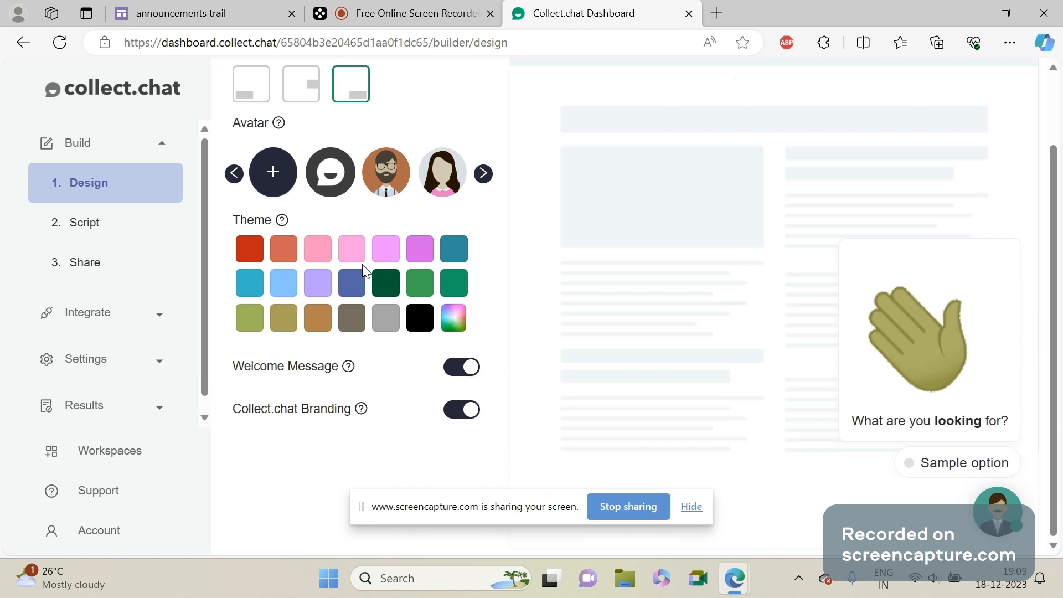
Delete the default "What are you looking for?" question and the "Thank you for completing." block from the bot's script.
left_click(142, 223)
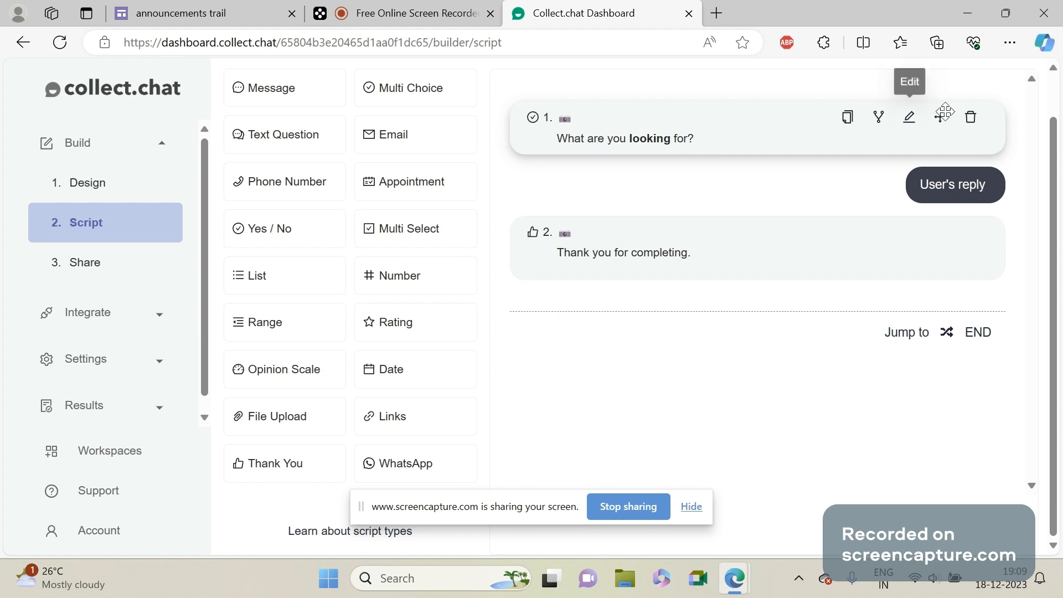
left_click(969, 128)
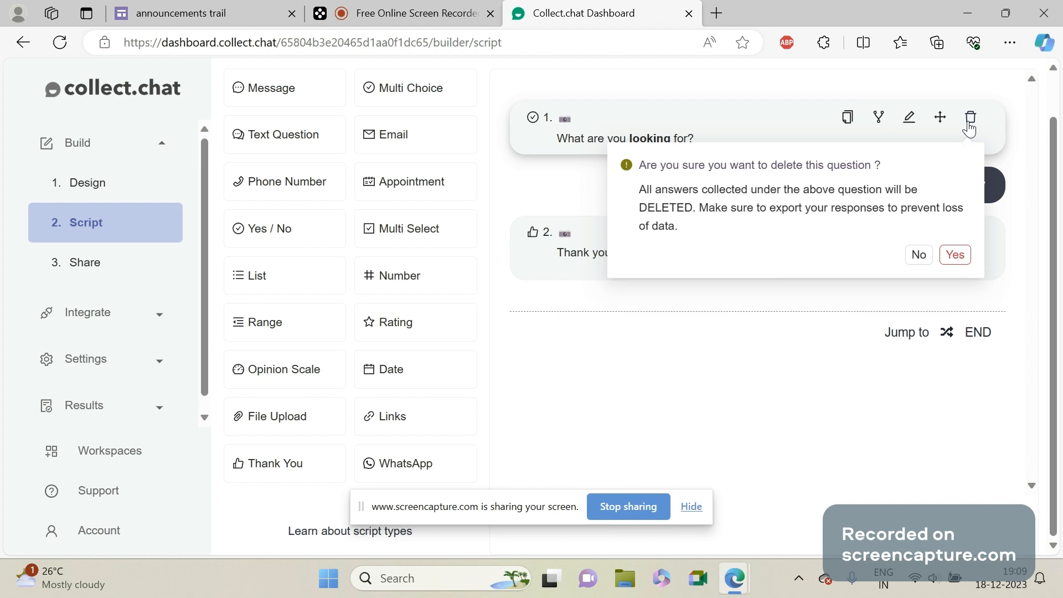
left_click(954, 256)
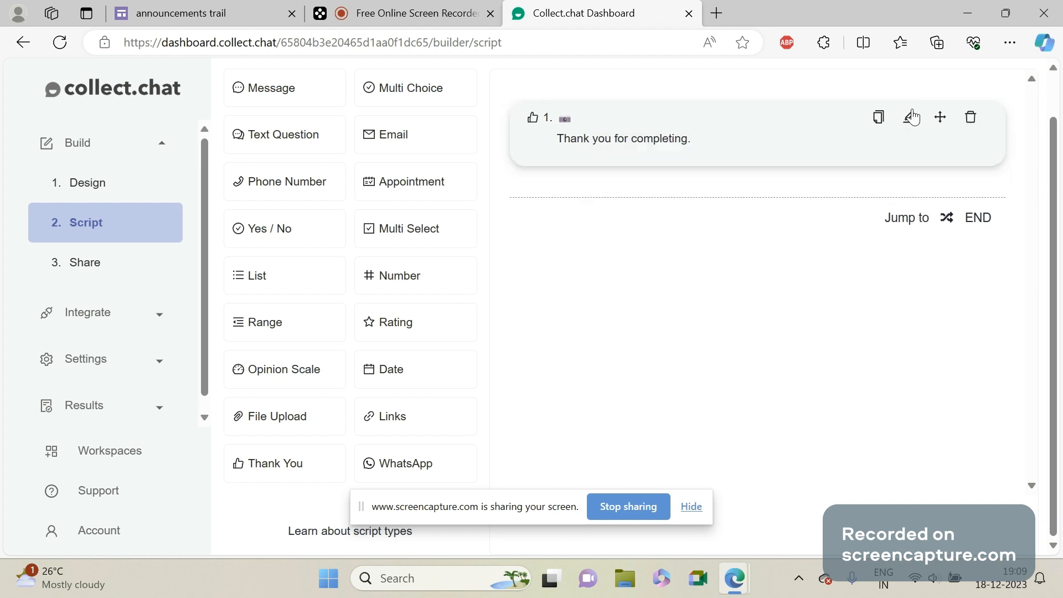
left_click(972, 118)
left_click(955, 254)
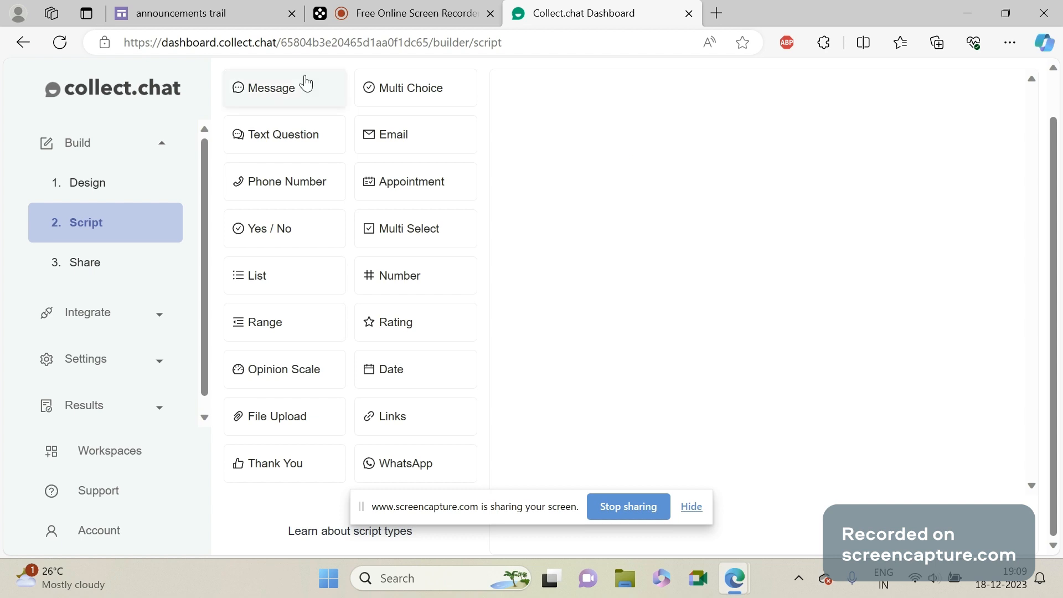
Add a Message block to the empty script and set its chat message to "hi".
left_click(308, 97)
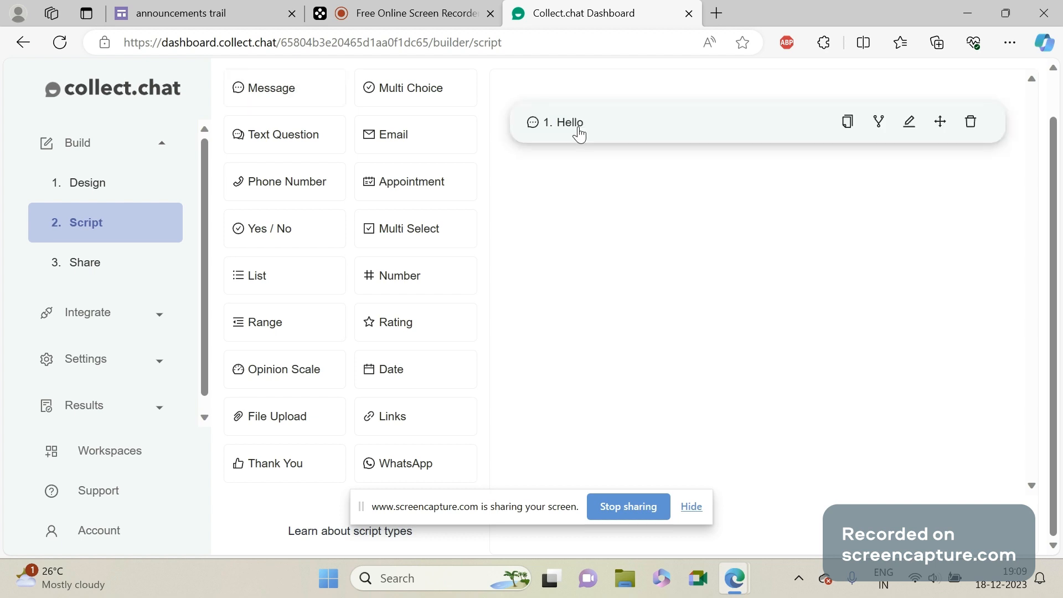
left_click(585, 128)
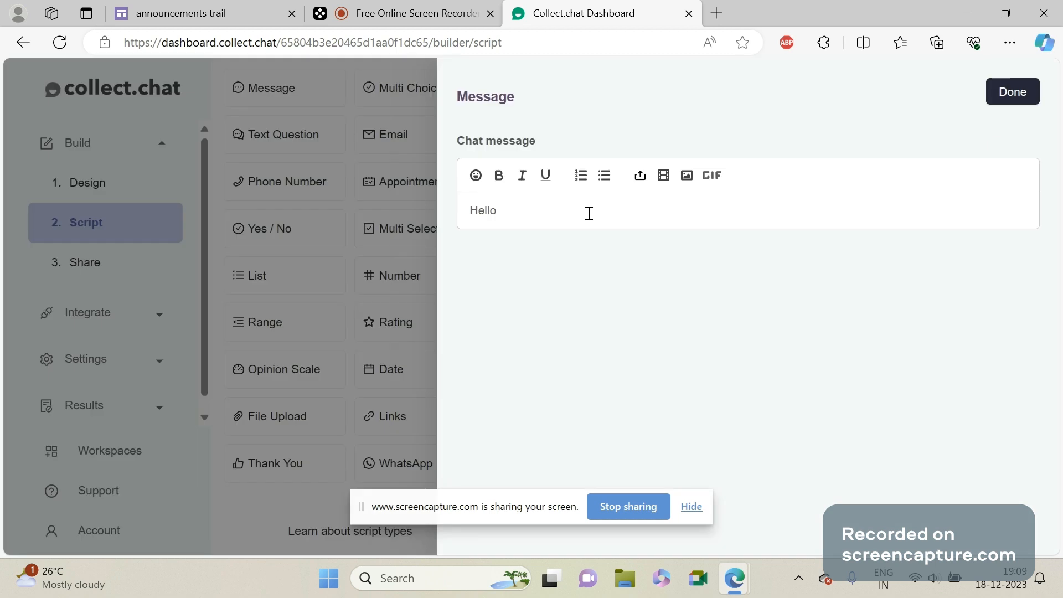
key("ctrl+a")
key("BackSpace")
type("hi")
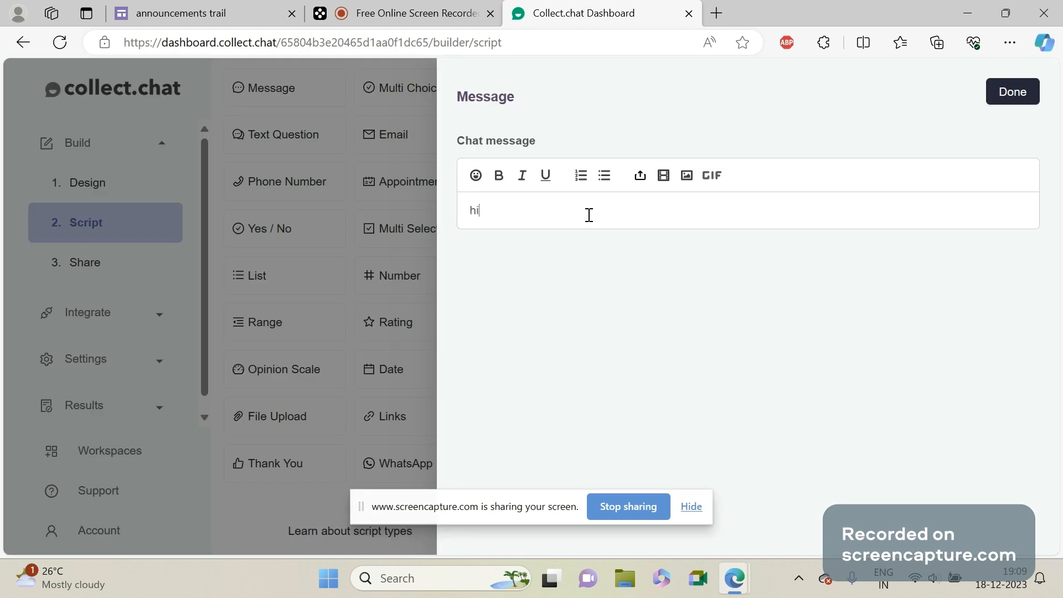
left_click(1013, 92)
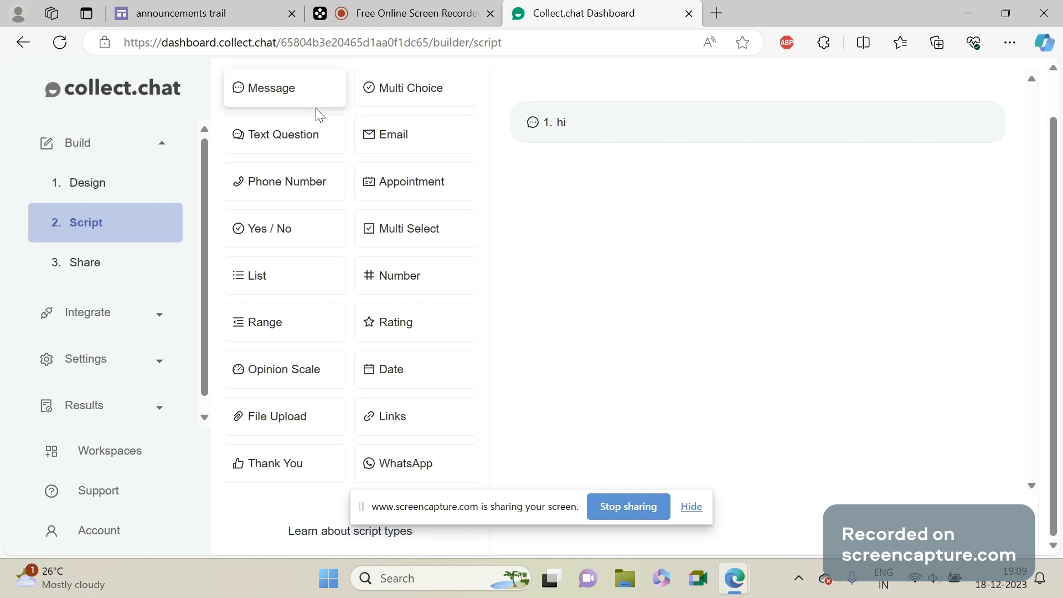
Add a Multi Choice block after the greeting and set its chat message to "how is classes".
left_click(395, 90)
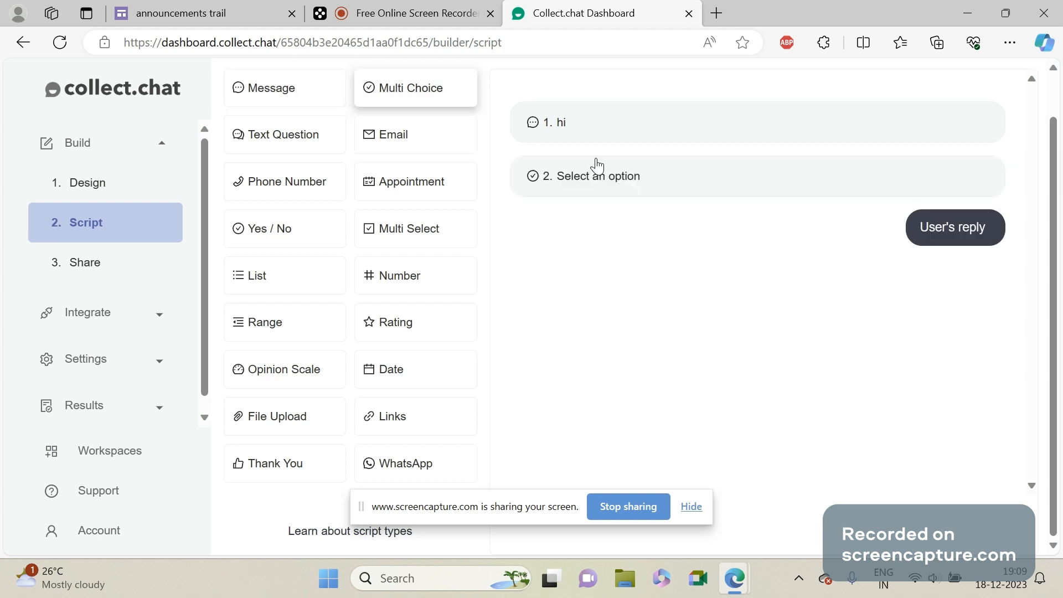
left_click(597, 166)
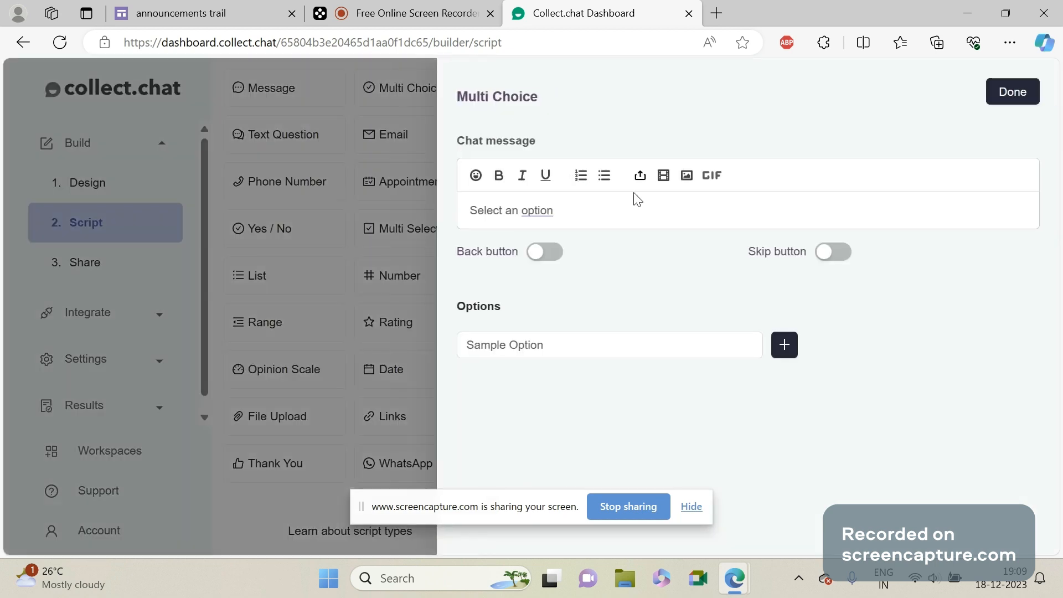
key("BackSpace")
key("BackSpace")
key("BackSpace")
key("BackSpace")
key("BackSpace")
key("BackSpace")
key("BackSpace")
key("BackSpace")
key("BackSpace")
key("BackSpace")
key("BackSpace")
key("BackSpace")
key("BackSpace")
key("BackSpace")
key("BackSpace")
key("BackSpace")
type("how ")
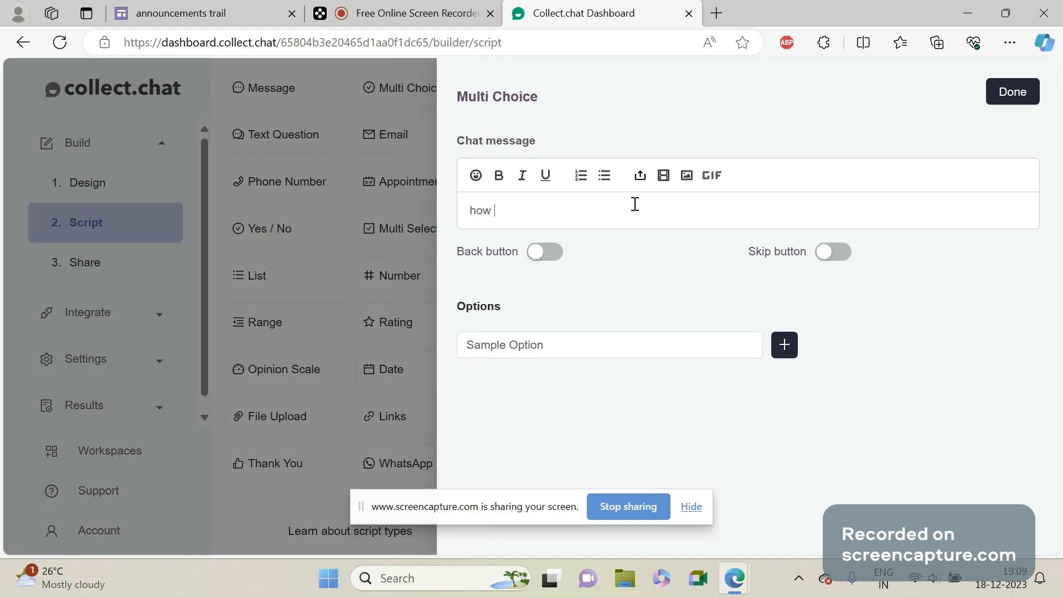
type("is classes")
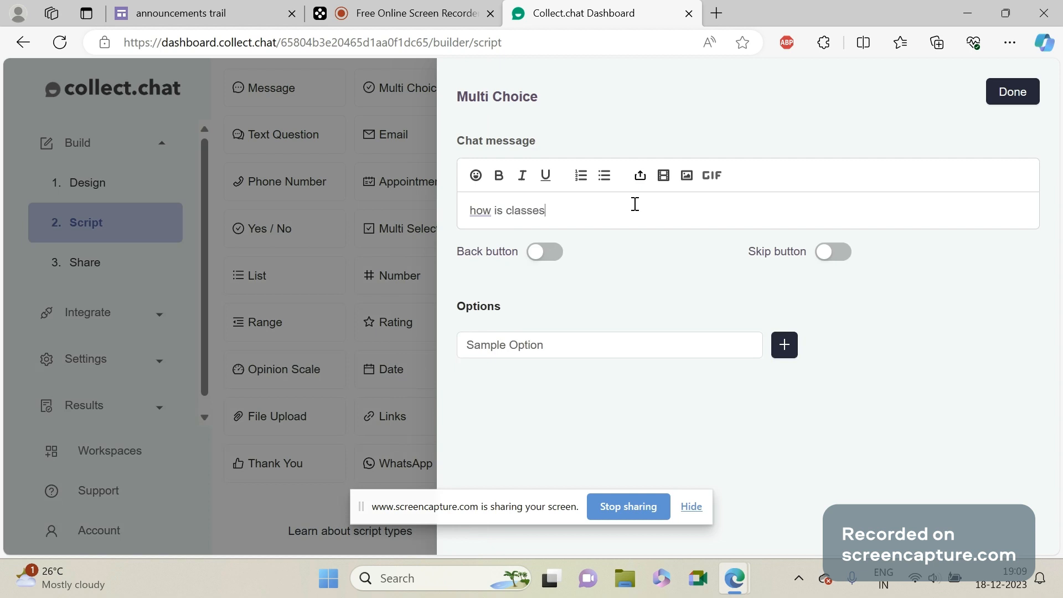
Give the multi choice question two answer options, "good" and "bad", and save the block.
left_click(726, 344)
left_click(784, 346)
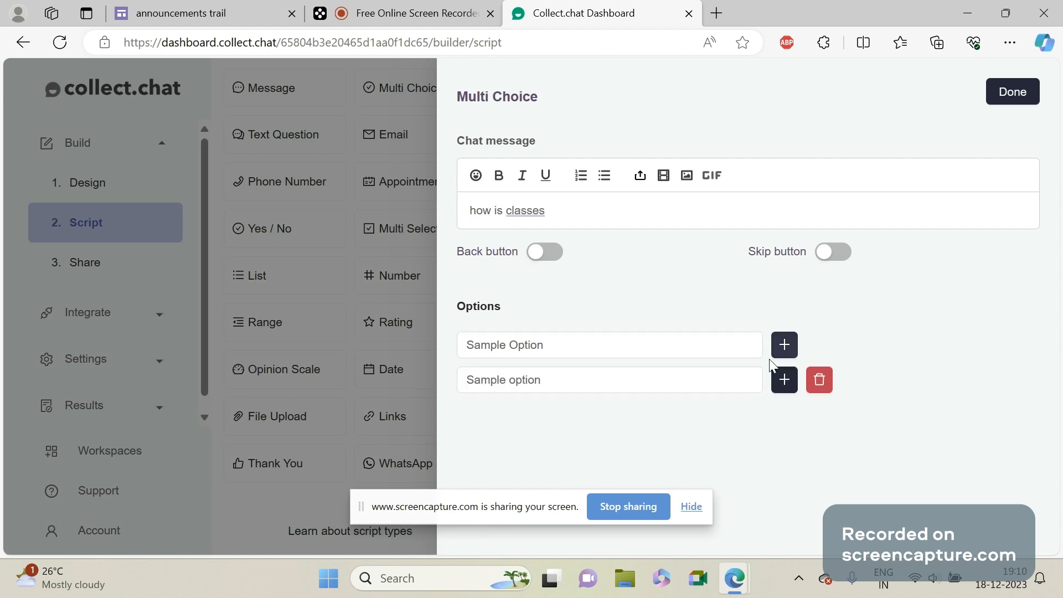
left_click(681, 346)
key("BackSpace")
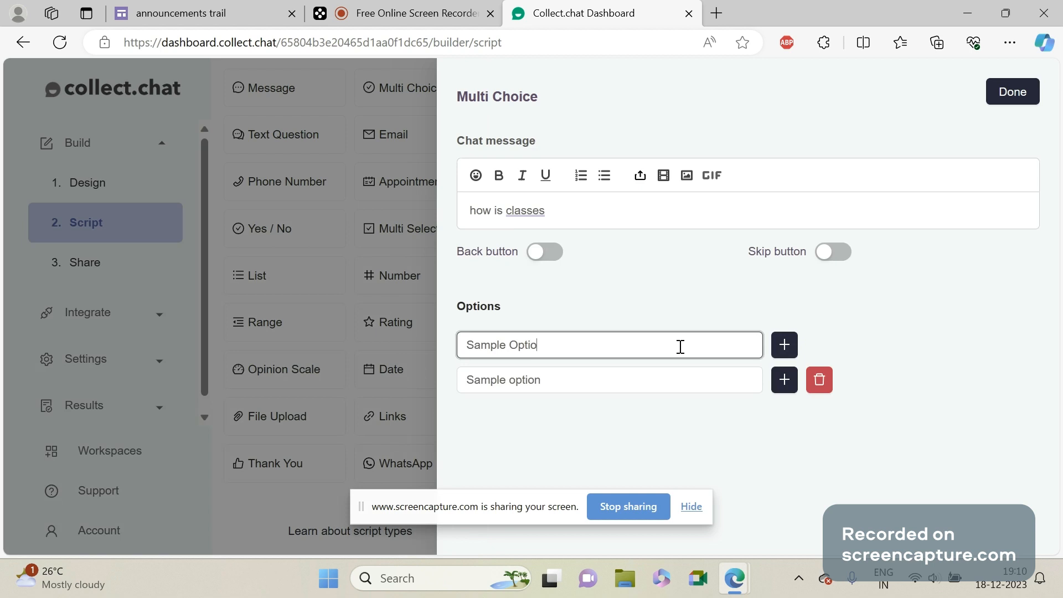
key("BackSpace")
key("BackSpace")
key("BackSpace")
key("BackSpace")
key("BackSpace")
key("BackSpace")
key("BackSpace")
key("BackSpace")
key("BackSpace")
key("BackSpace")
key("BackSpace")
key("BackSpace")
type("good")
left_click(666, 376)
key("BackSpace")
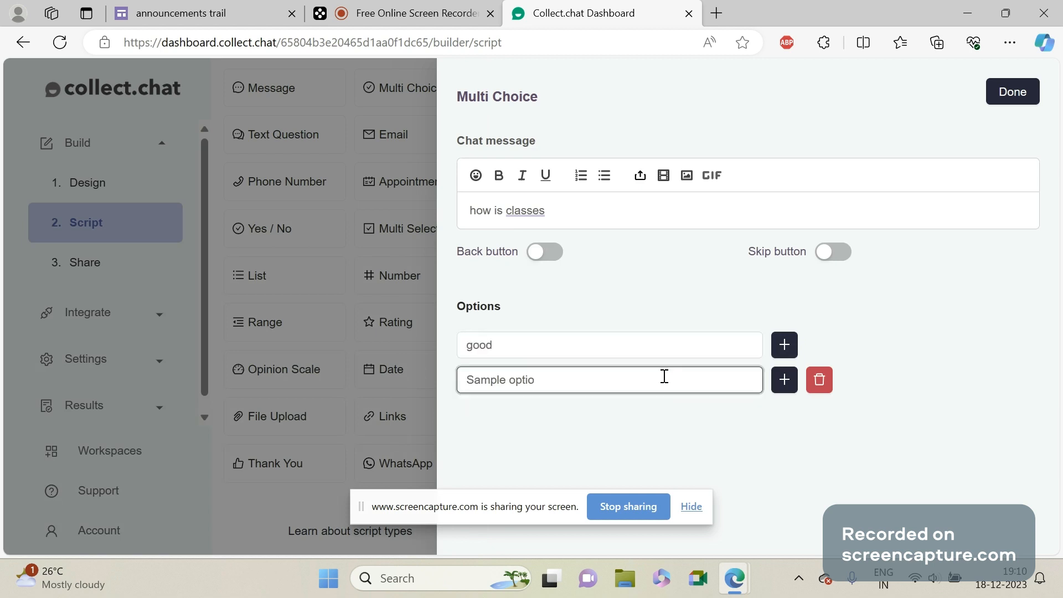
key("BackSpace")
key("BackSpace")
key("BackSpace")
key("BackSpace")
key("BackSpace")
key("BackSpace")
key("BackSpace")
key("BackSpace")
key("BackSpace")
key("BackSpace")
key("BackSpace")
key("BackSpace")
type("bad")
left_click(1013, 92)
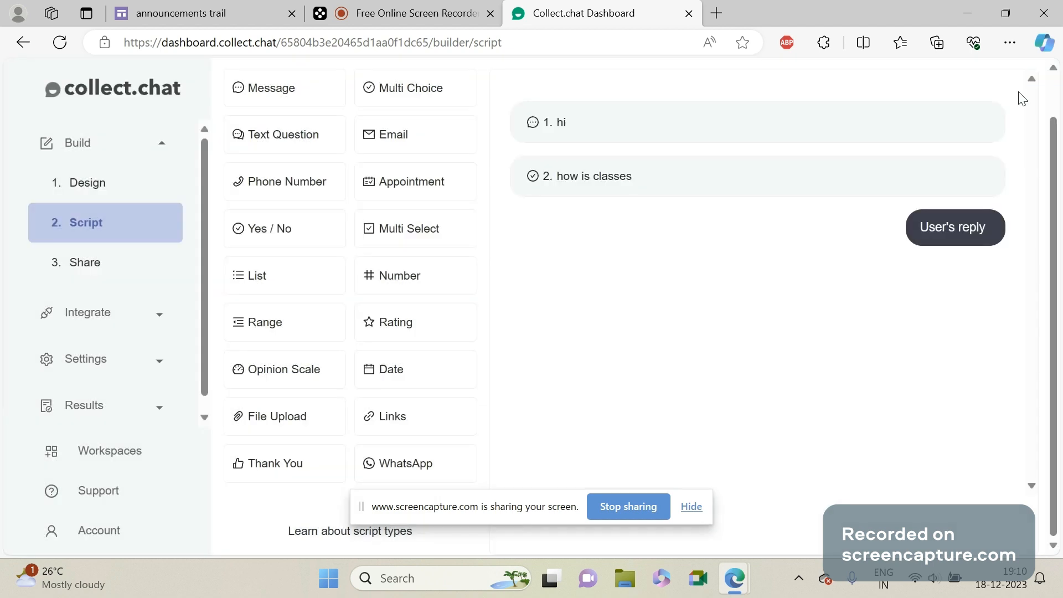
Add an Email question and a Phone Number question to the script, both with their default wording.
left_click(374, 147)
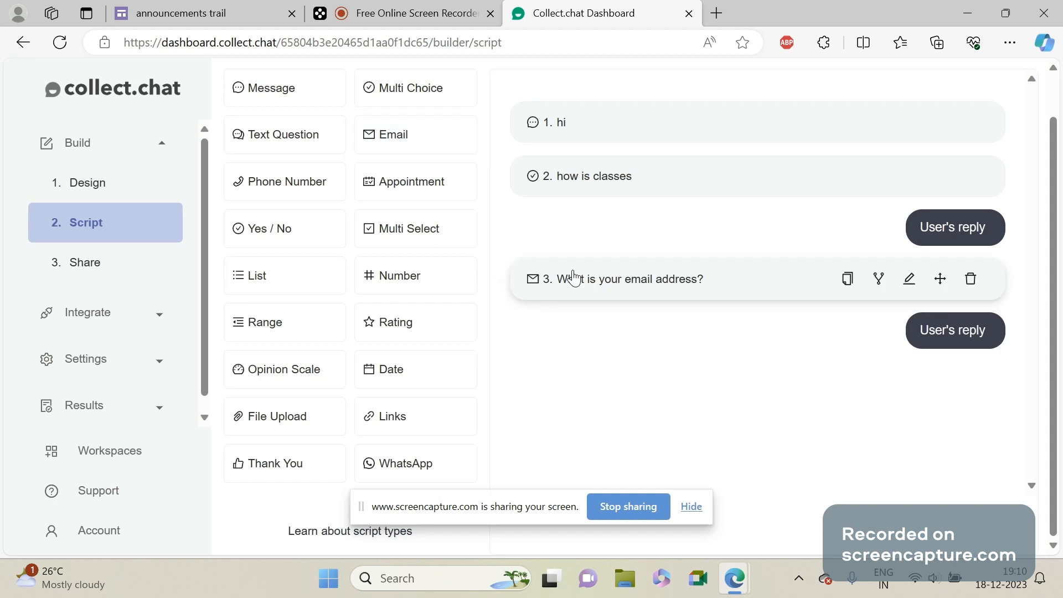
left_click(573, 277)
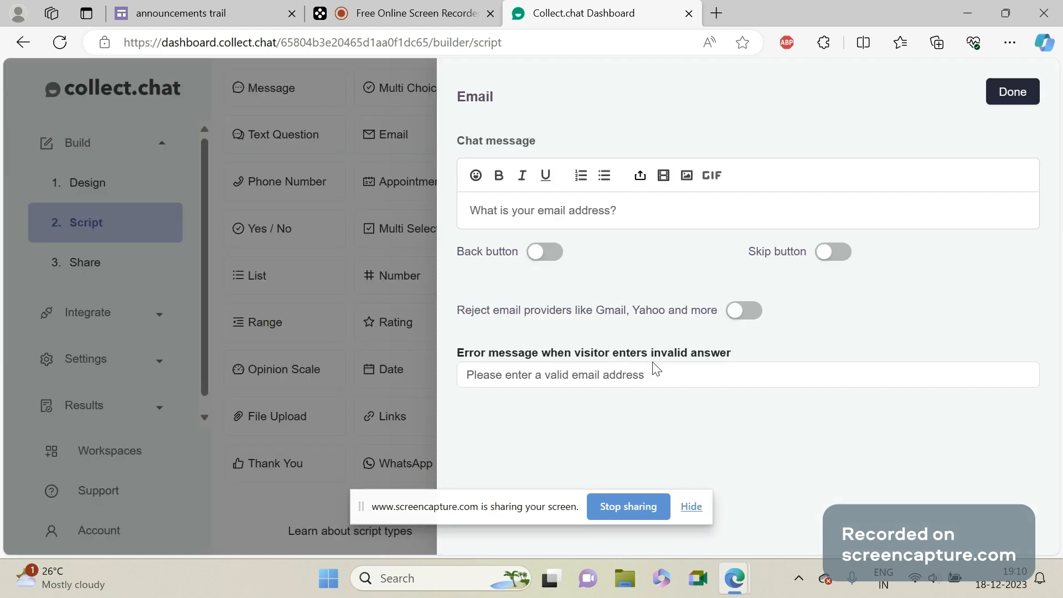
left_click(496, 383)
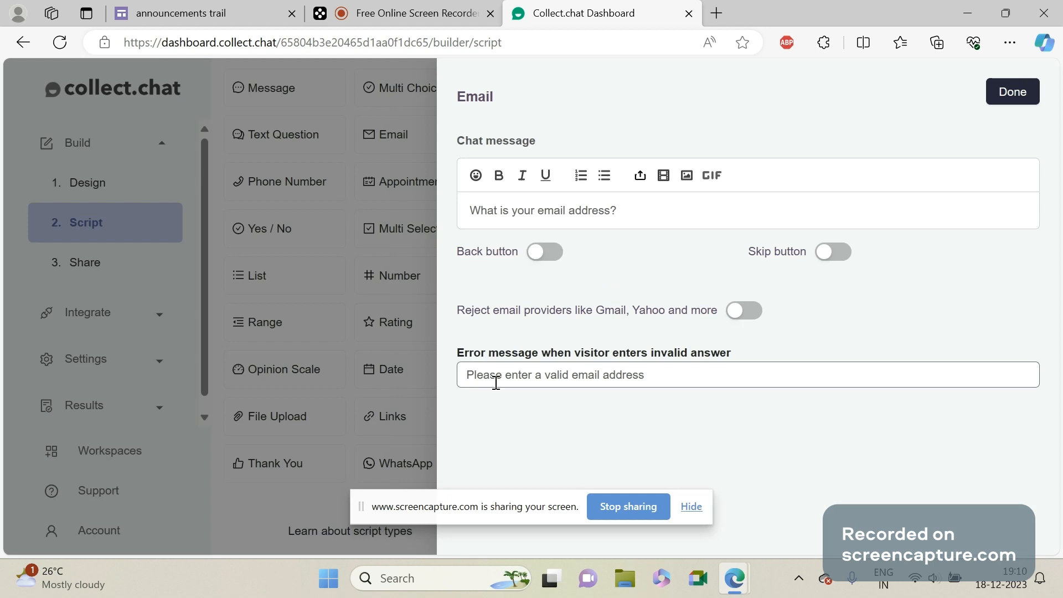
left_click(588, 251)
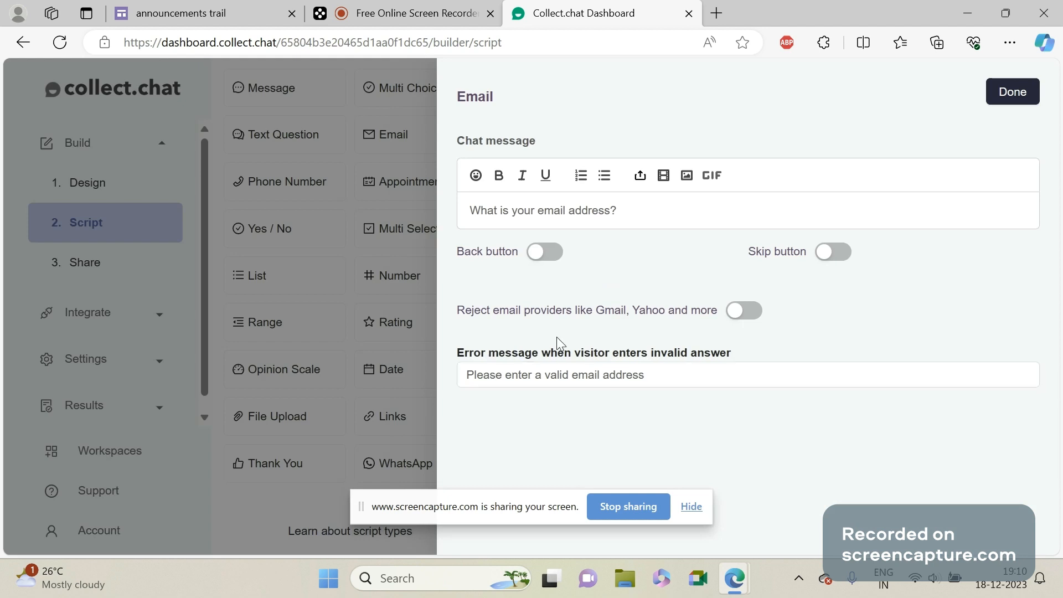
left_click(571, 385)
left_click(1025, 91)
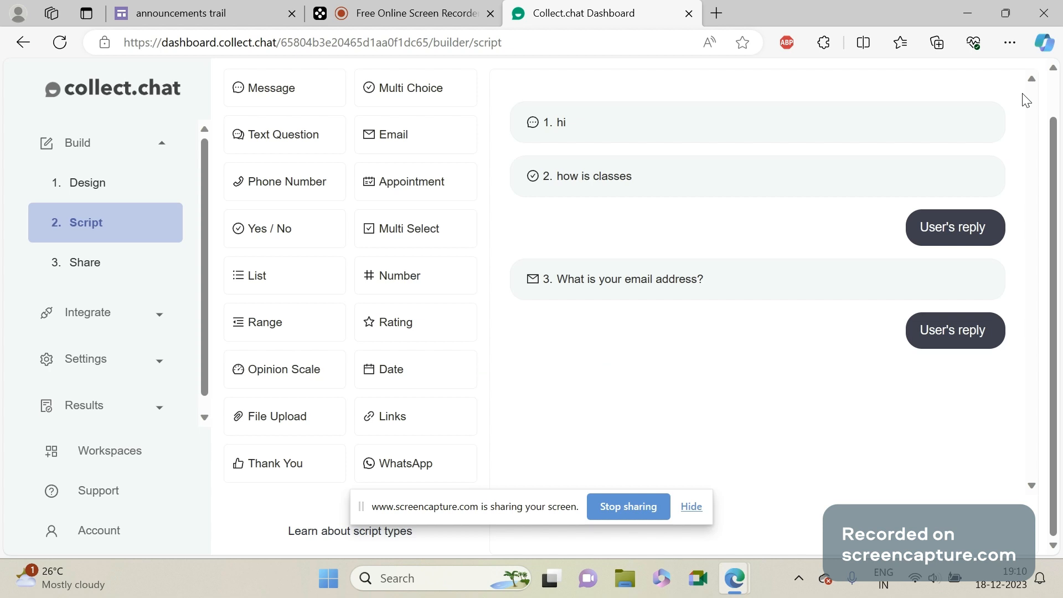
left_click(297, 182)
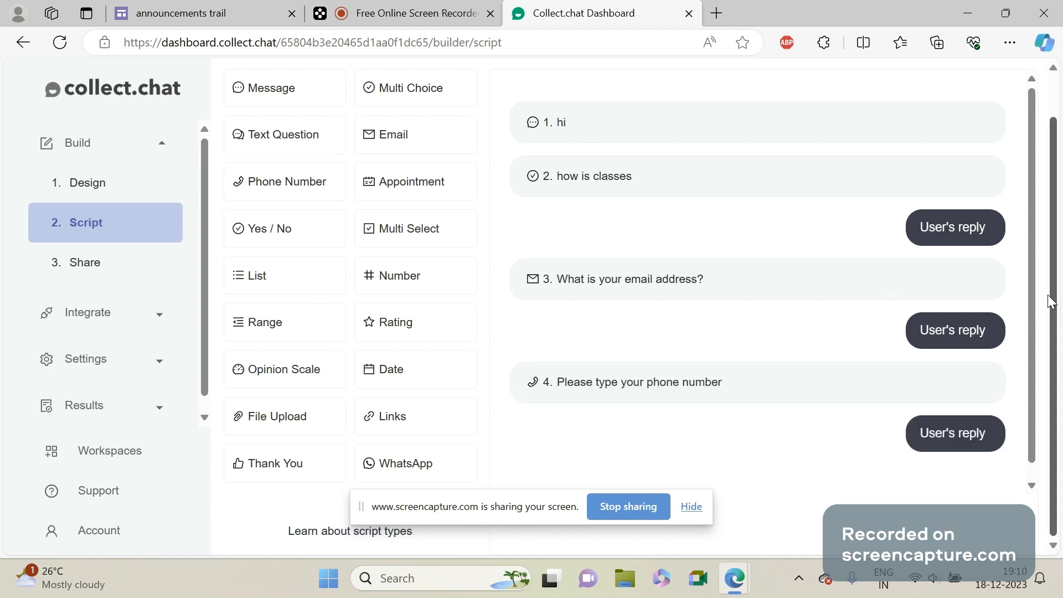
scroll(1030, 313, "down", 1)
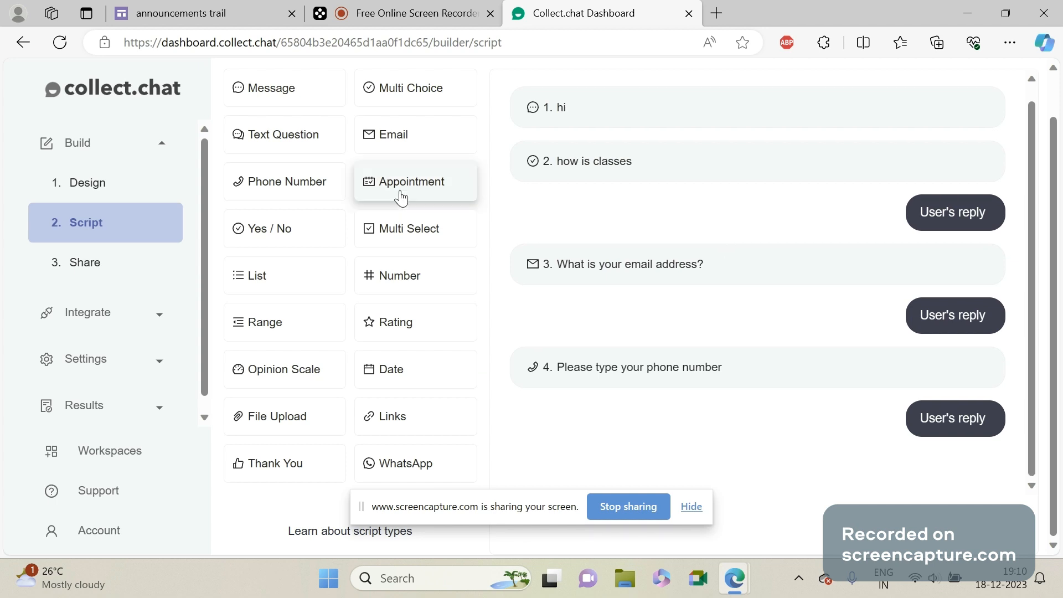
Add a Text Question after the phone number question and set its chat message to "please type your query".
left_click(309, 145)
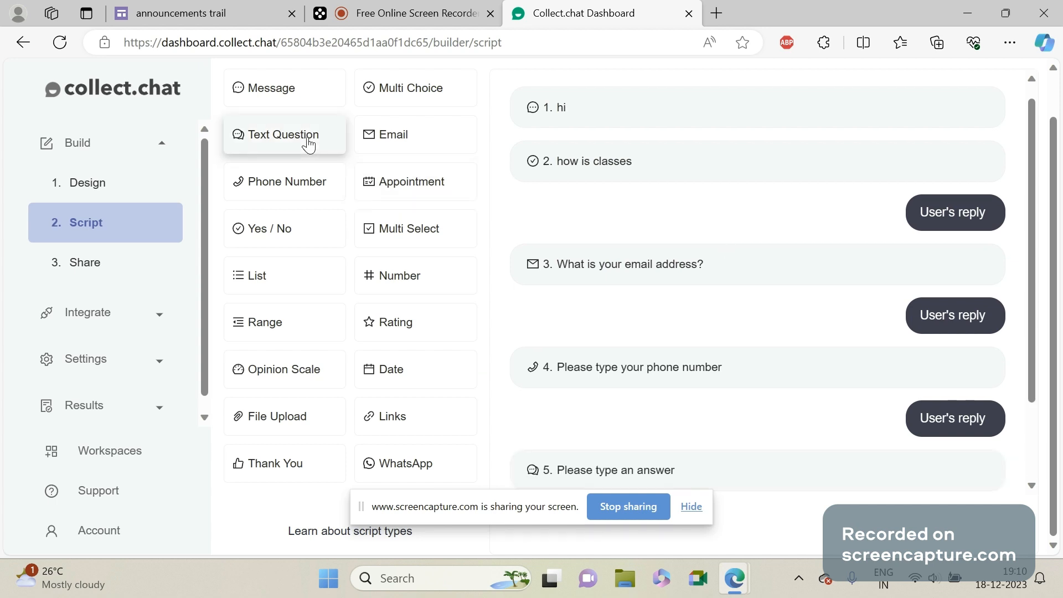
left_click(608, 472)
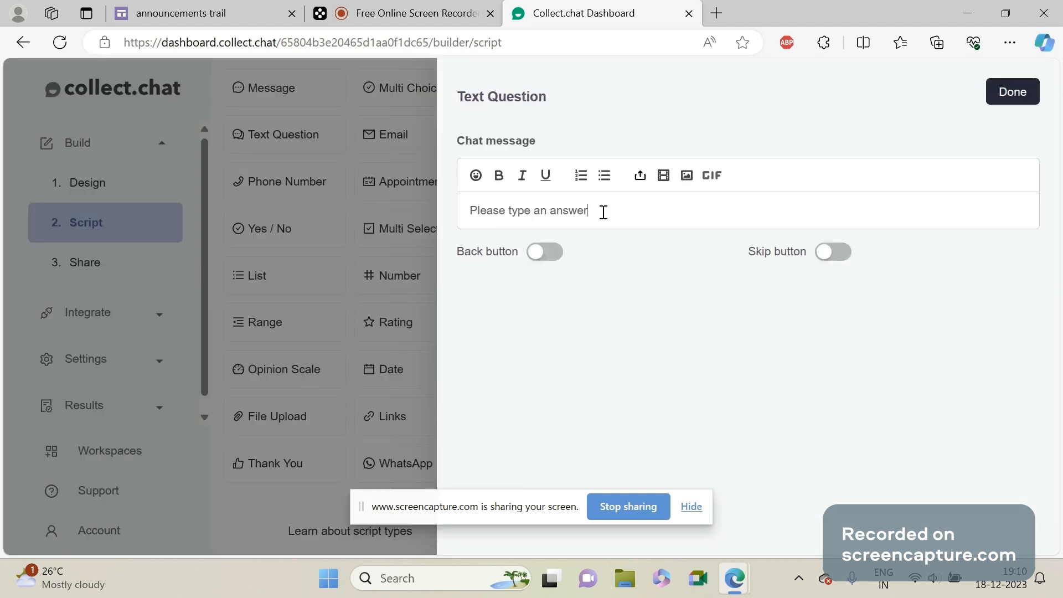
key("ctrl+BackSpace")
key("ctrl+BackSpace")
key("ctrl+BackSpace")
key("ctrl+BackSpace")
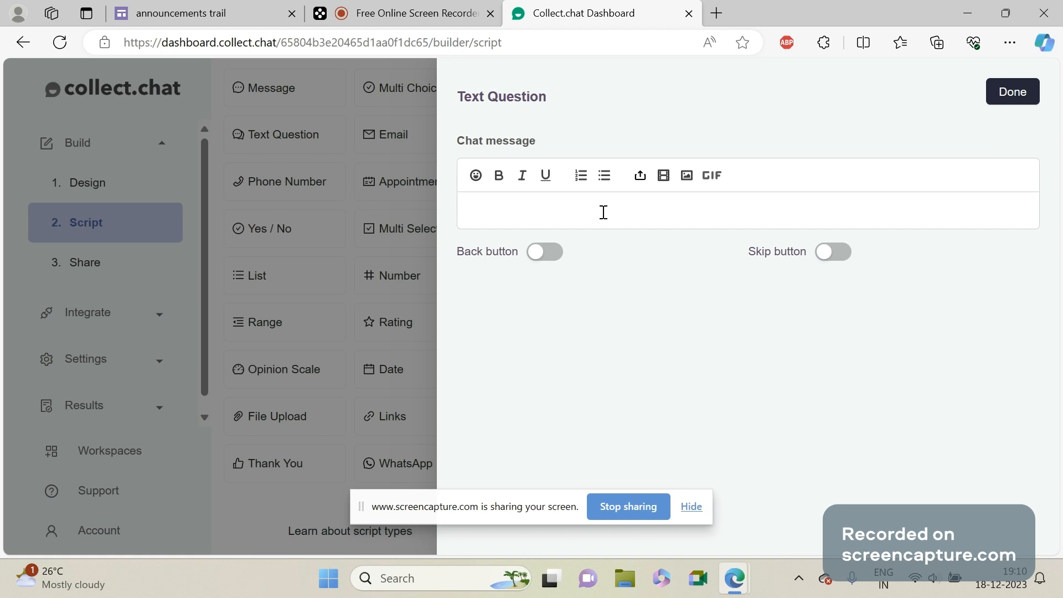
type("please type your query")
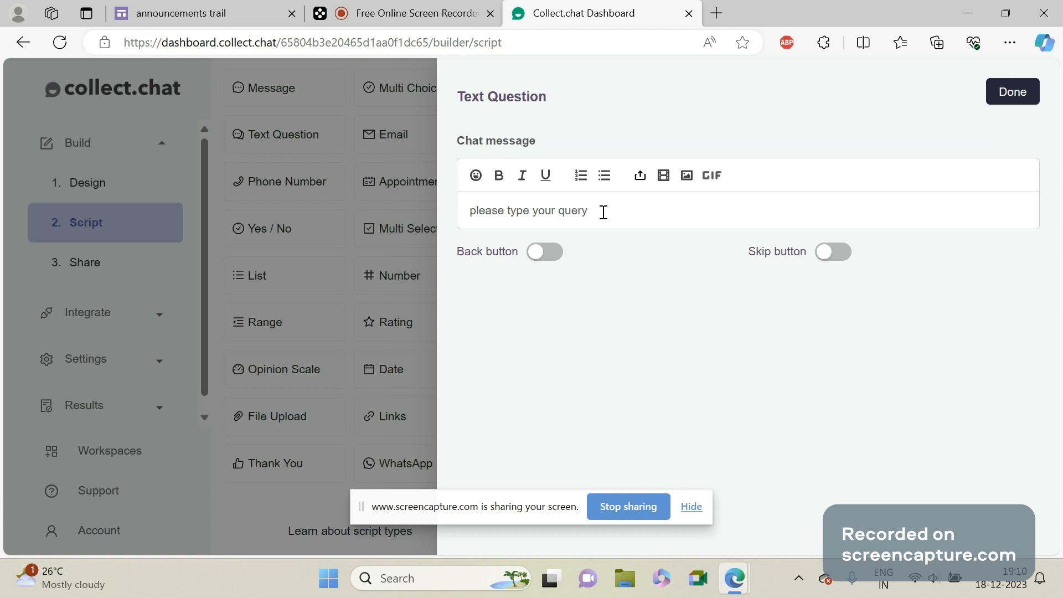
left_click(1024, 94)
Add a Thank You block at the end of the script and turn off its redirect button.
scroll(644, 256, "down", 2)
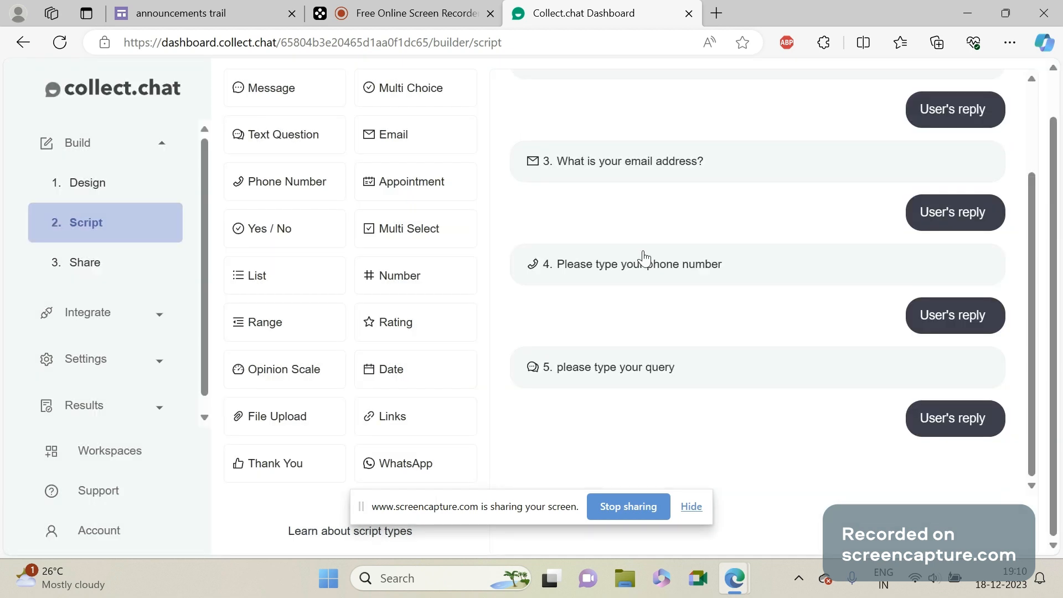
left_click(289, 475)
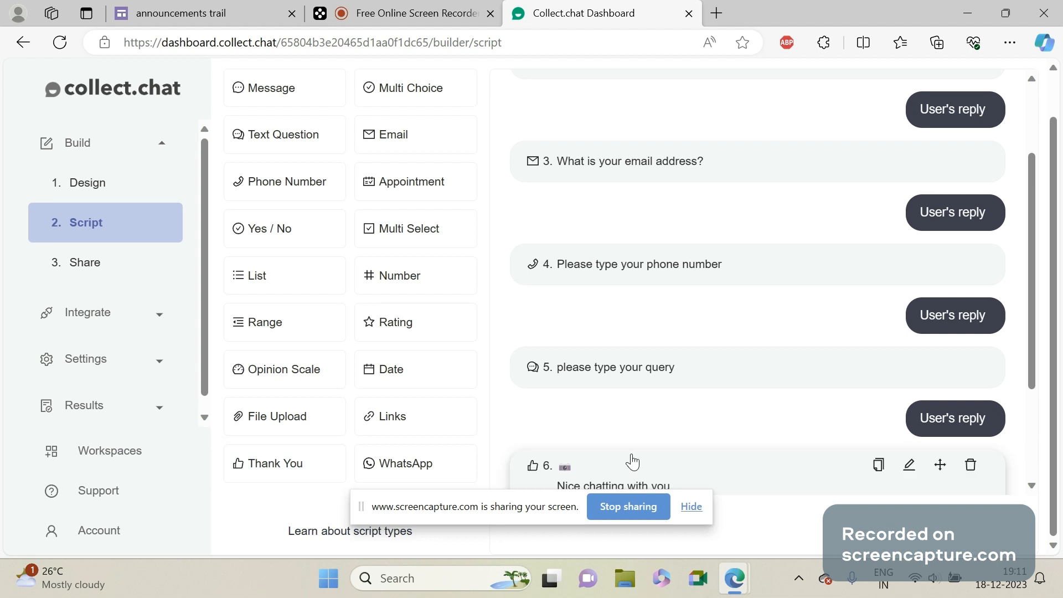
left_click(788, 490)
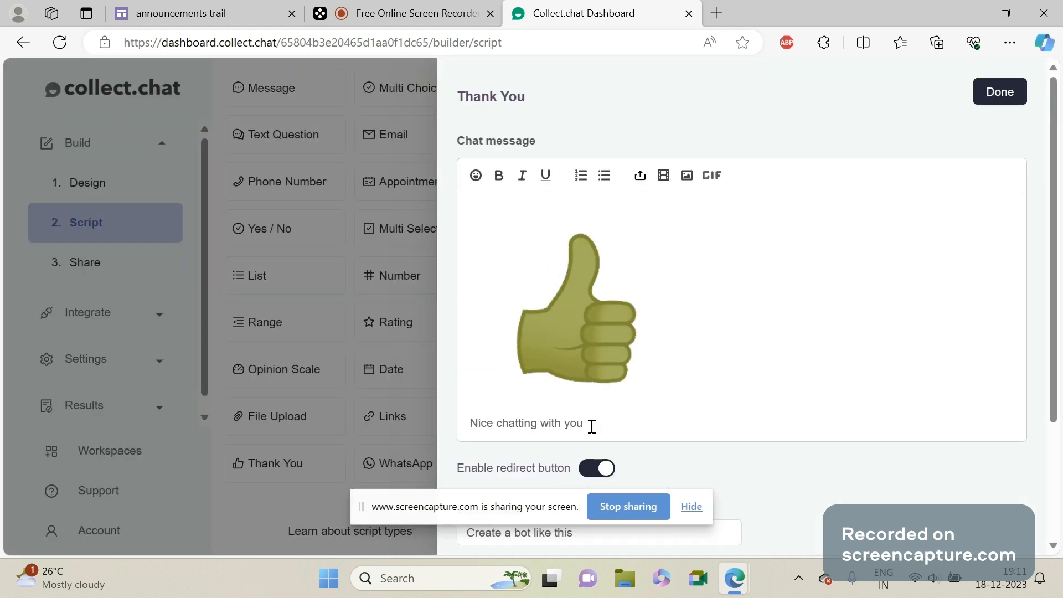
left_click_drag(1055, 173, 1046, 304)
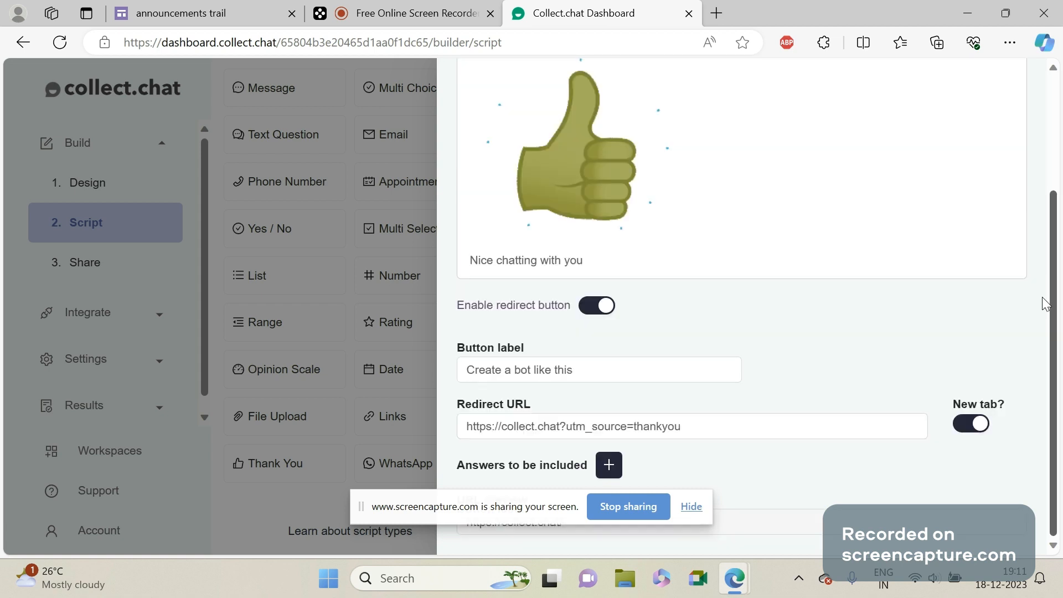
left_click(602, 306)
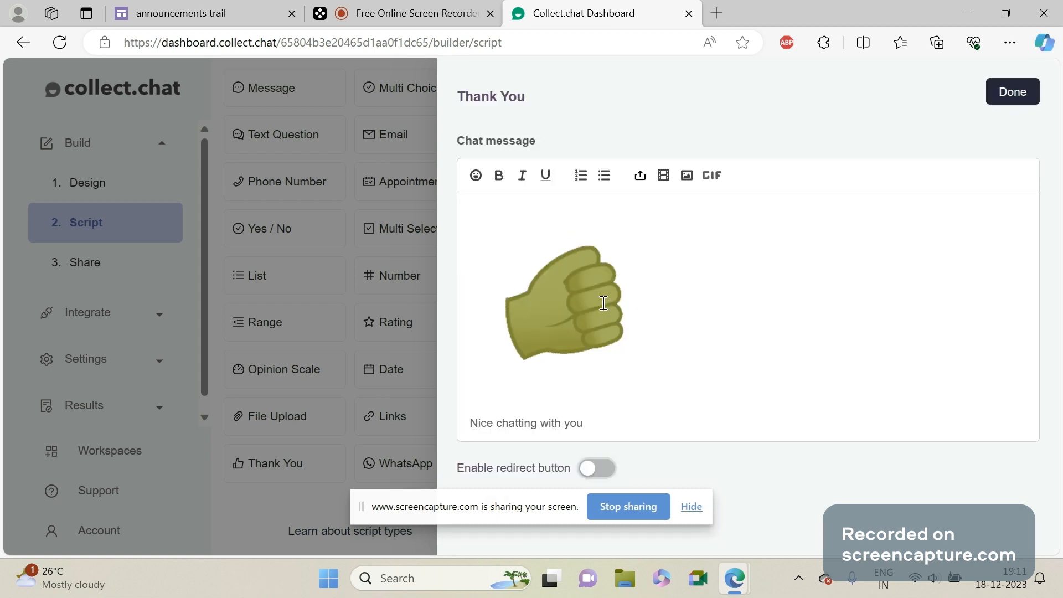
Extend the Thank You message to read "Nice chatting with you , you will get solution mailed soon".
left_click(599, 420)
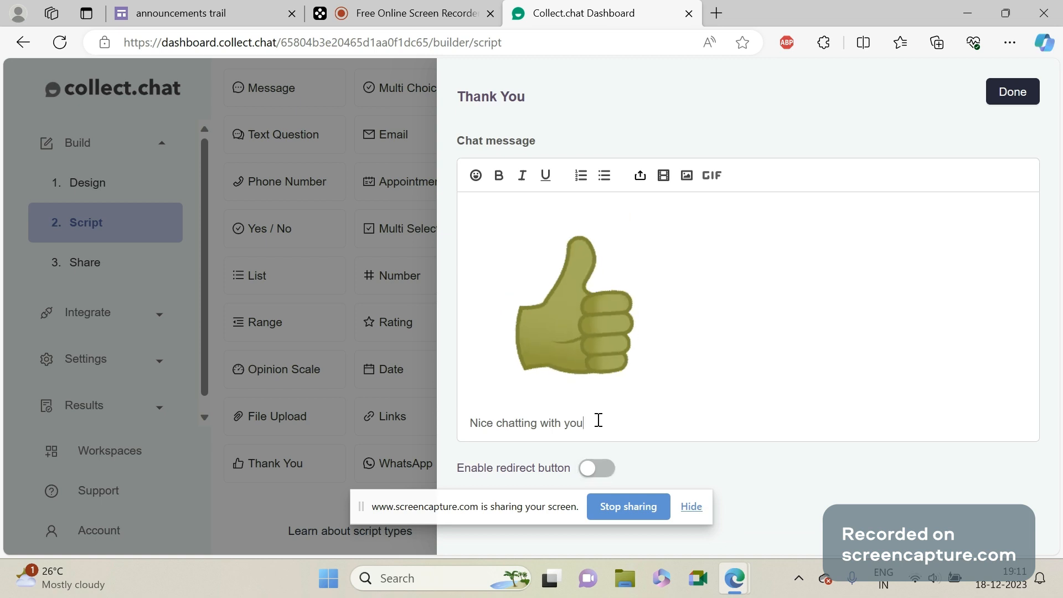
type(", yo")
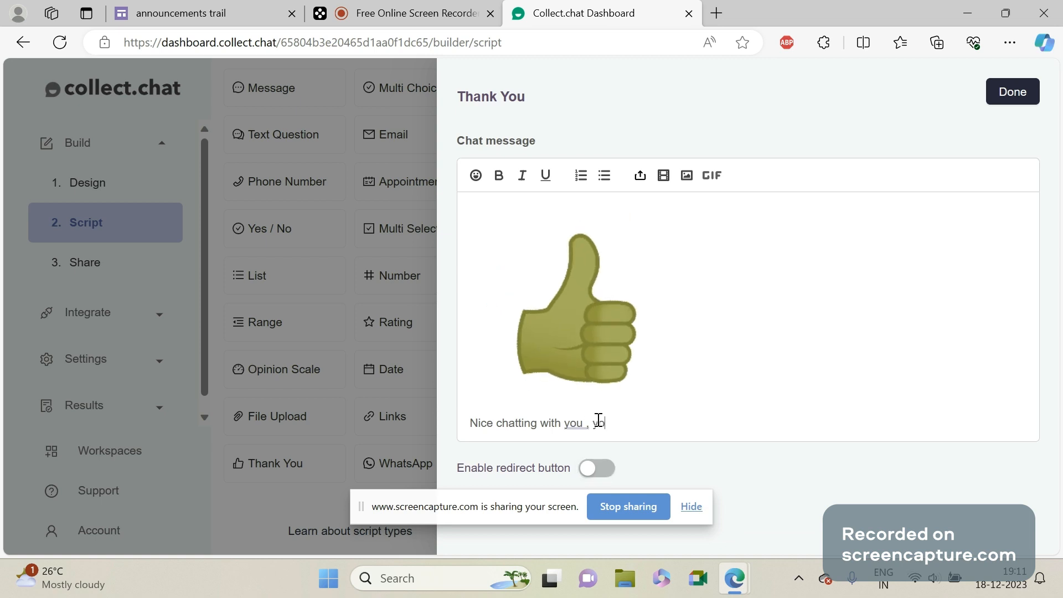
type("u will get solut")
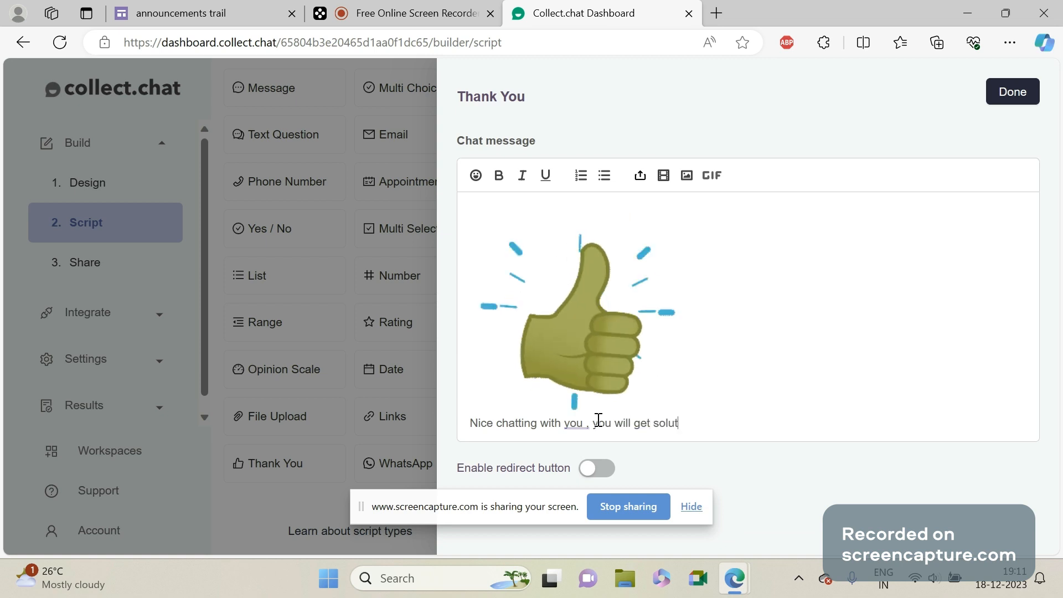
type("ion mai")
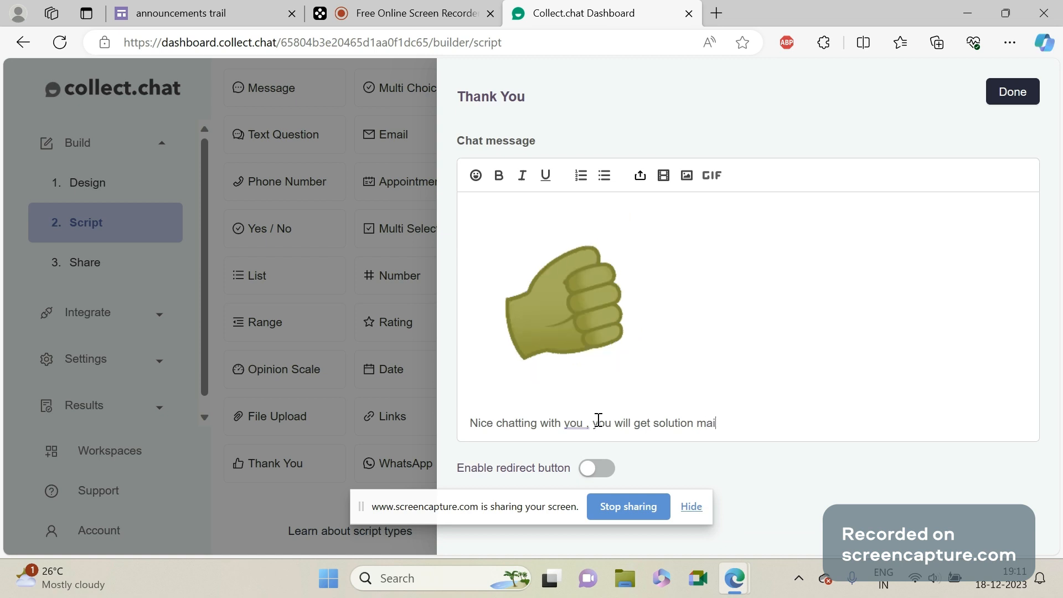
type("led s")
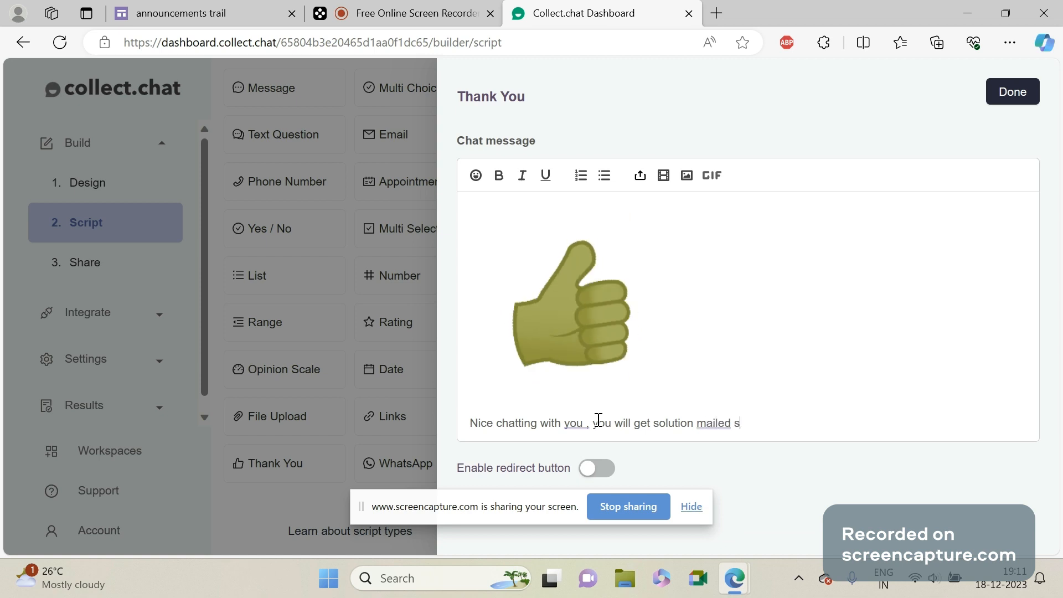
type("oon")
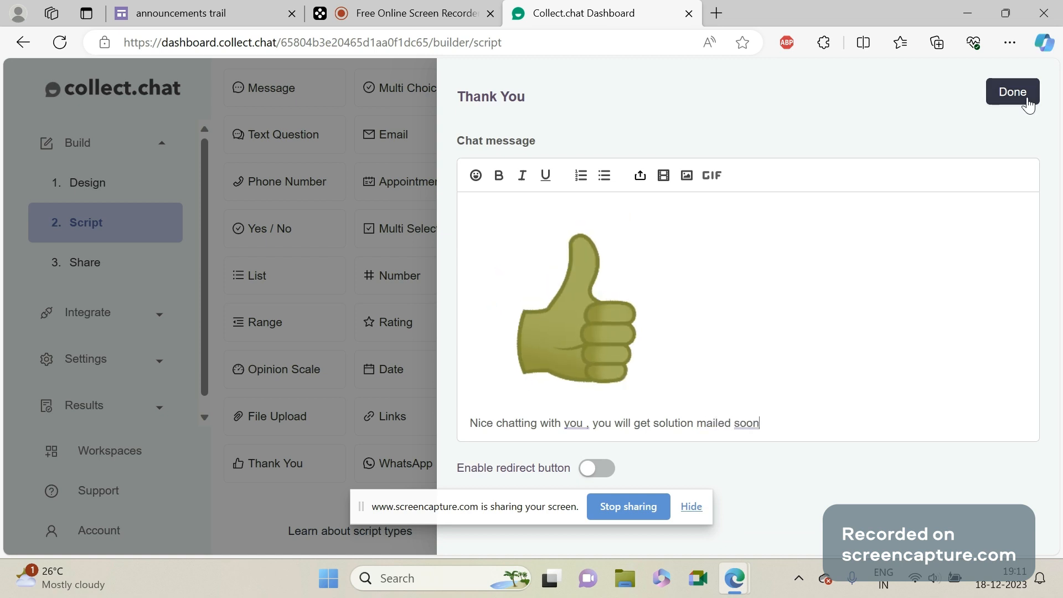
left_click(411, 5)
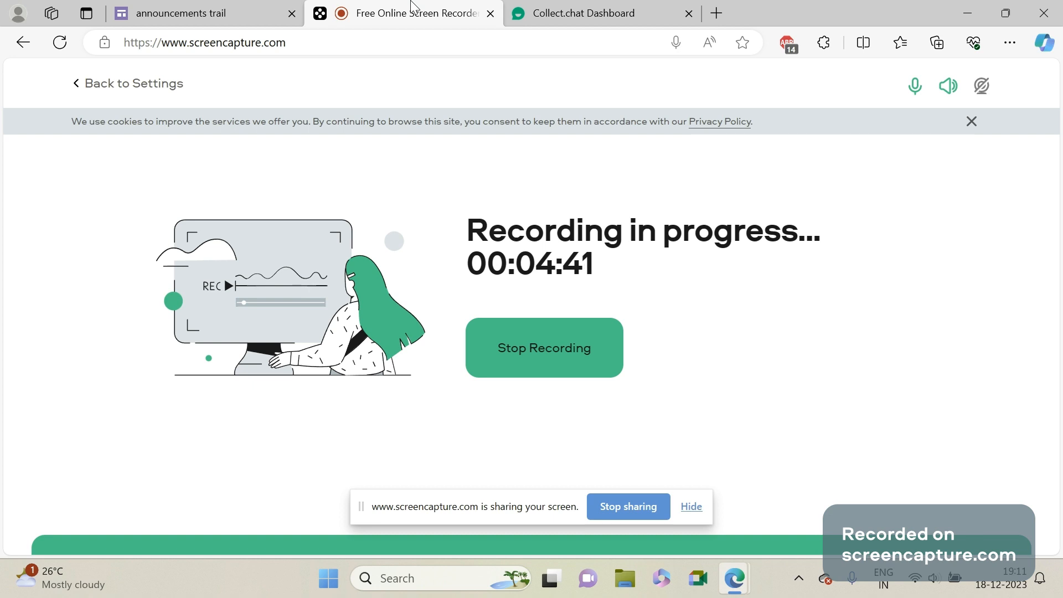
Switch to the Collect.chat dashboard and review the finished script down to the Thank You message.
left_click(544, 1)
mouse_move(1001, 283)
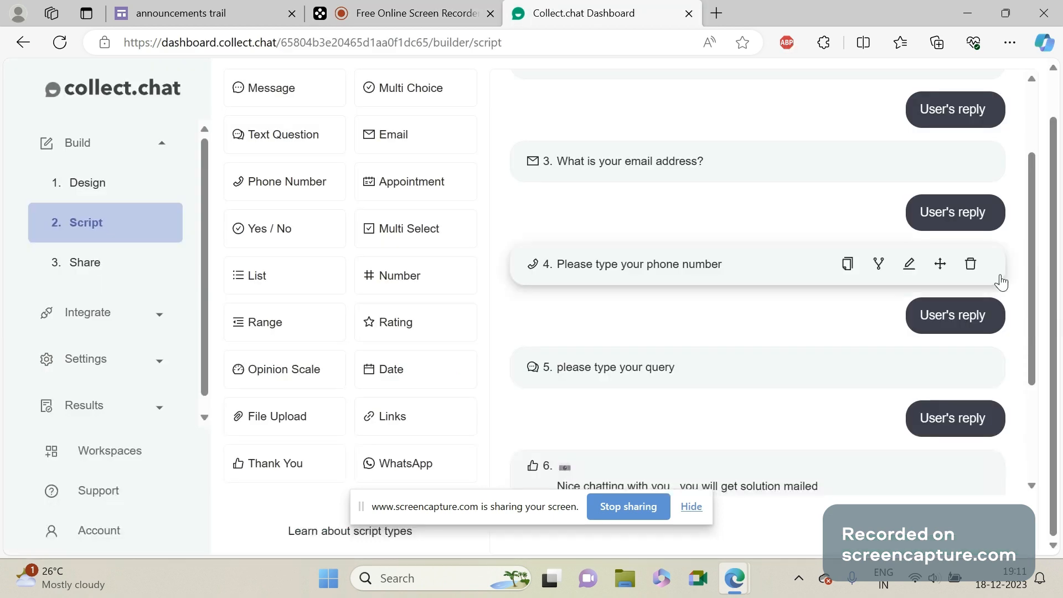
scroll(1034, 288, "down", 3)
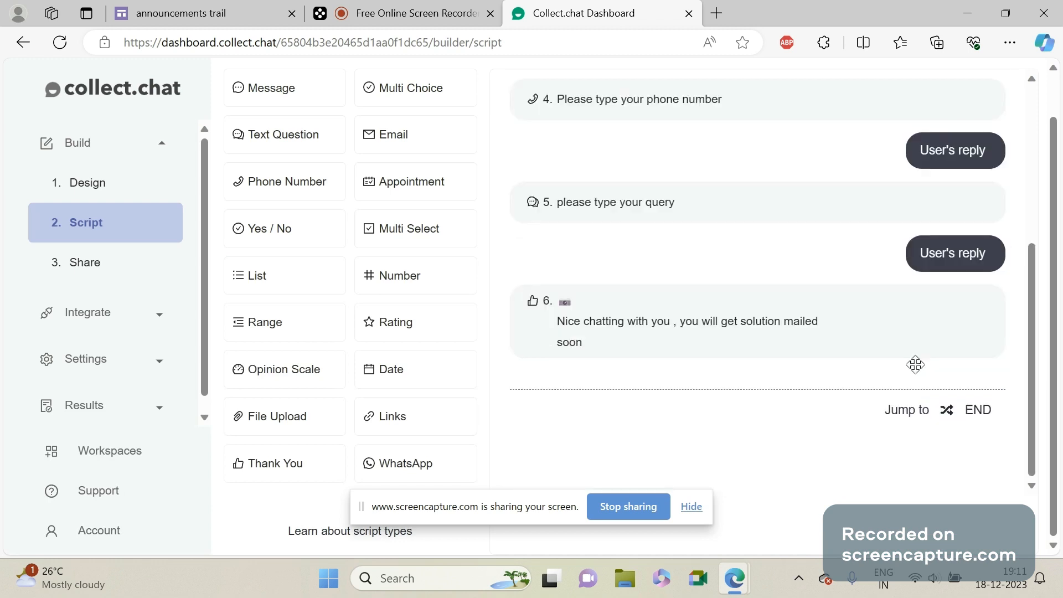
Look through the chatbot's WordPress, Shopify and email sharing instructions, and copy the Website code snippet.
left_click(148, 270)
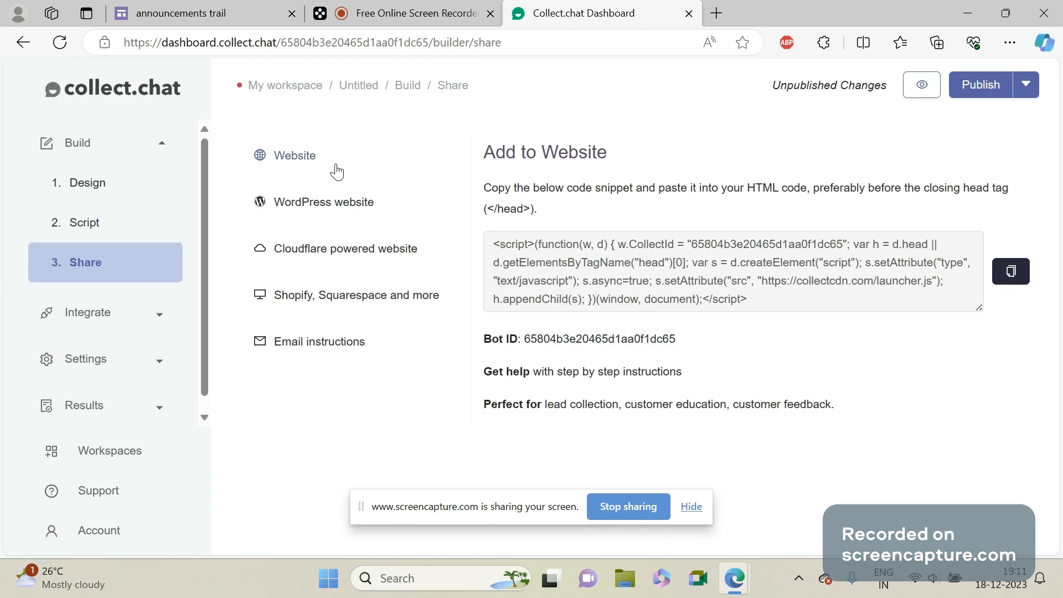
left_click(344, 214)
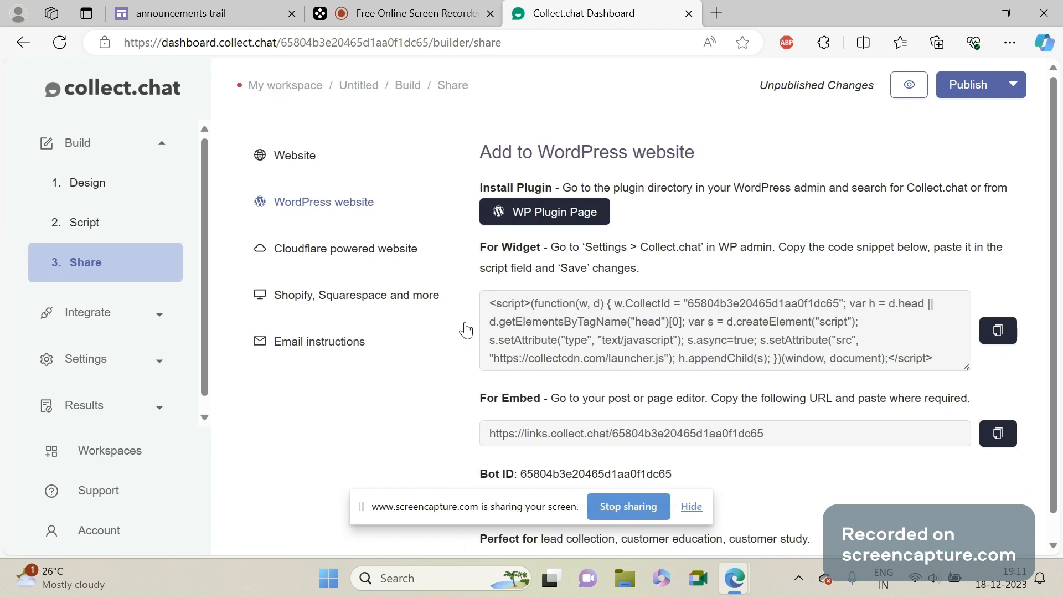
left_click(377, 296)
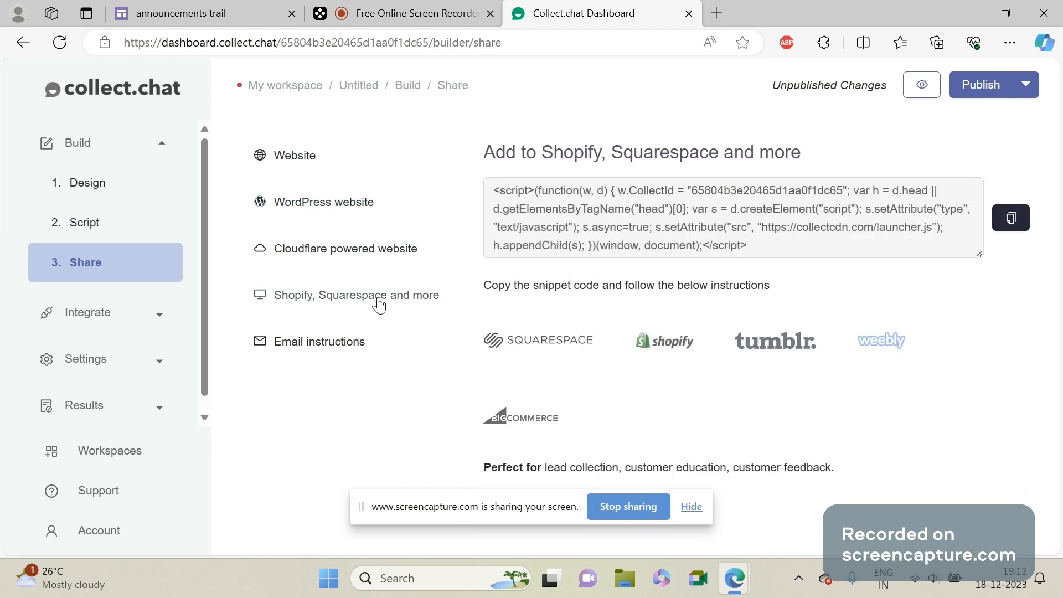
left_click(371, 356)
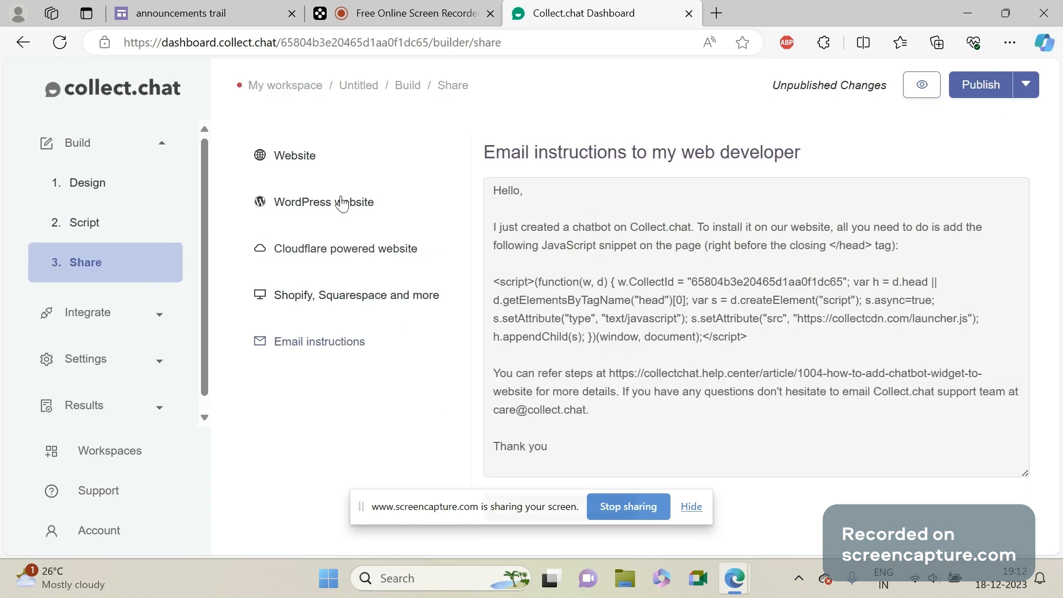
left_click(310, 165)
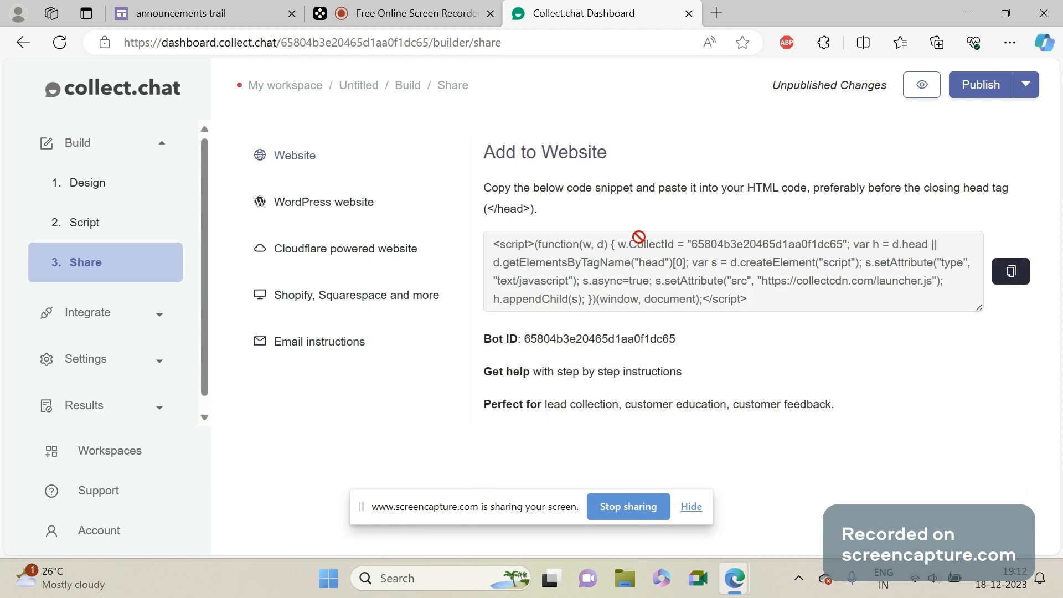
left_click(1019, 281)
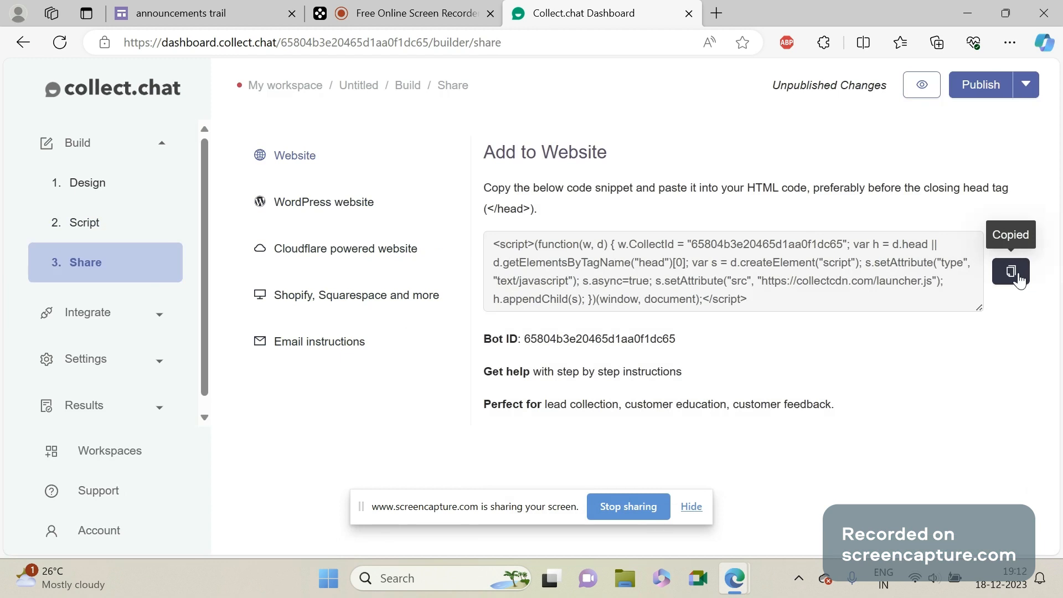
Switch to the "announcements trail" site in Google Sites and look at the options for adding a page.
left_click(185, 11)
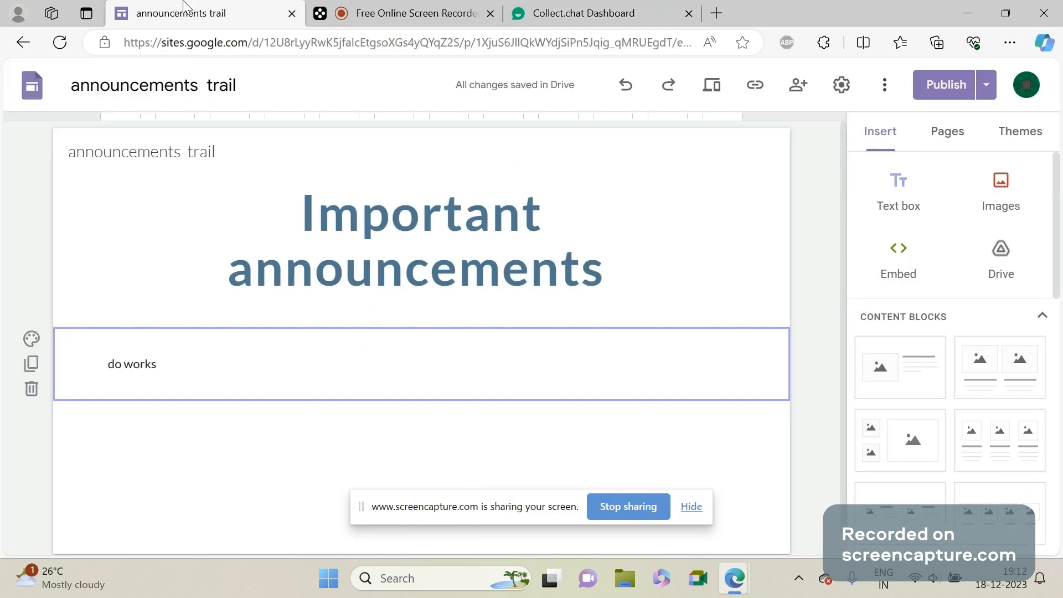
left_click(927, 133)
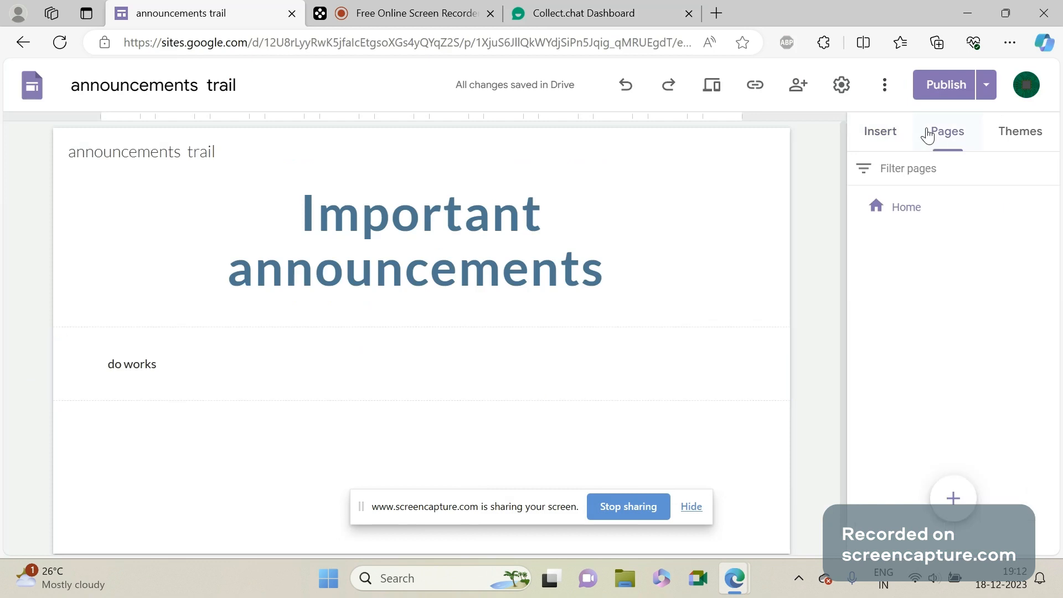
mouse_move(947, 494)
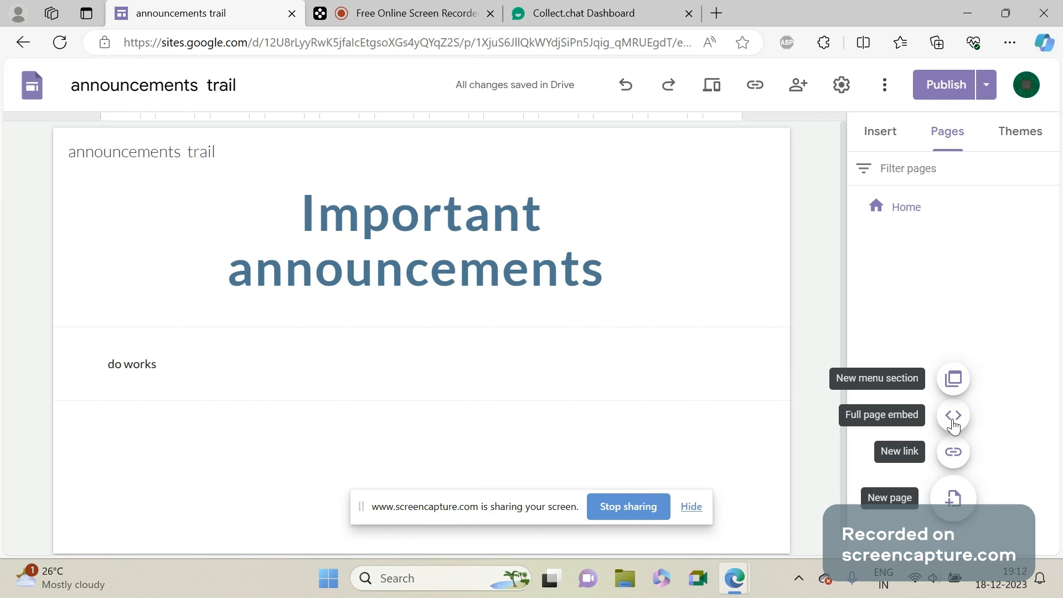
left_click(453, 14)
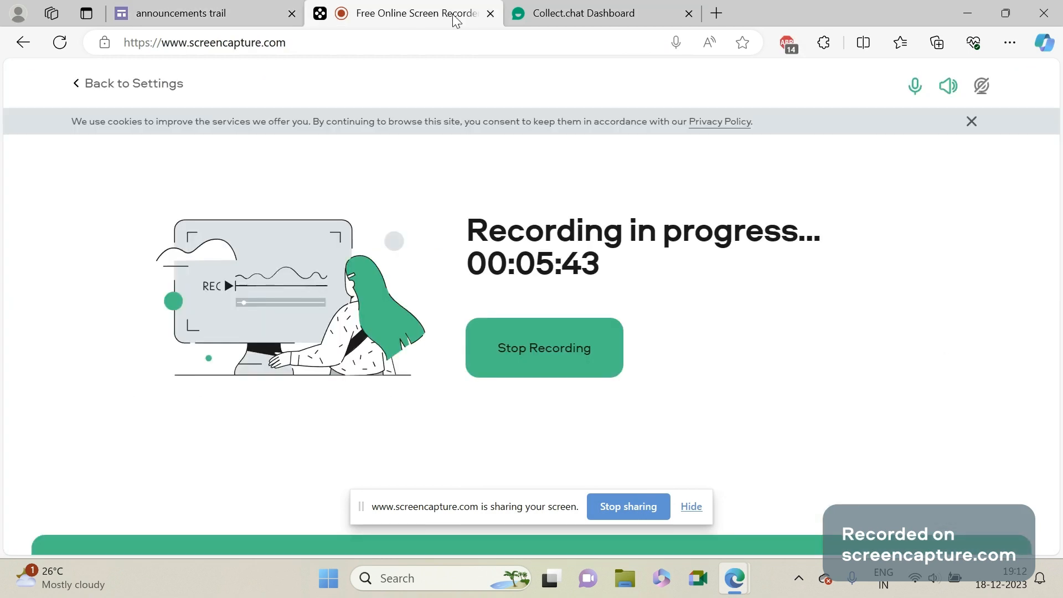
left_click(212, 8)
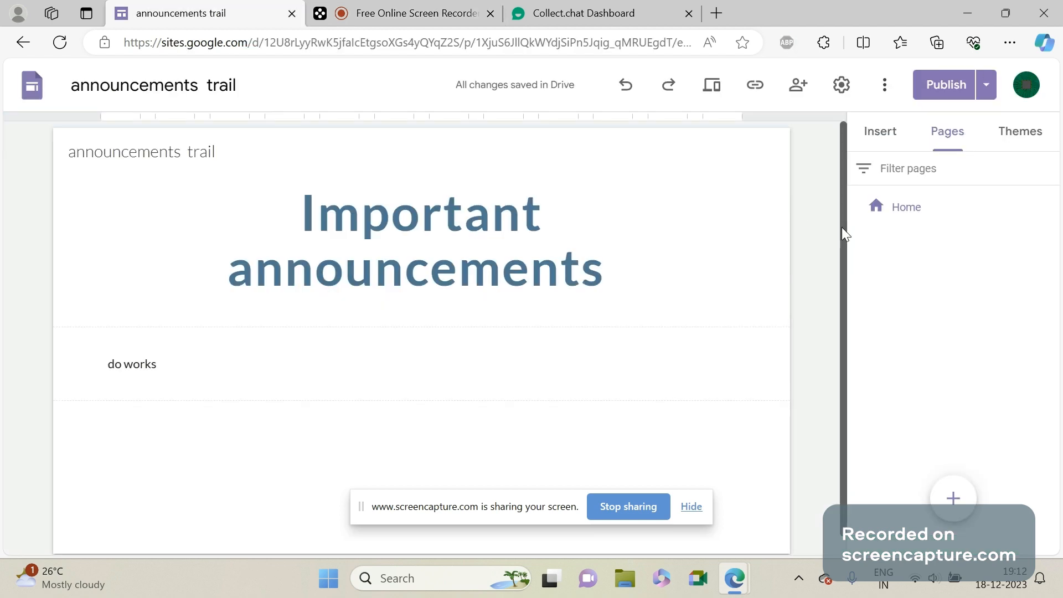
Embed the copied chatbot code below the "do works" text and move the embedded box toward the page's right side.
scroll(842, 229, "down", 1)
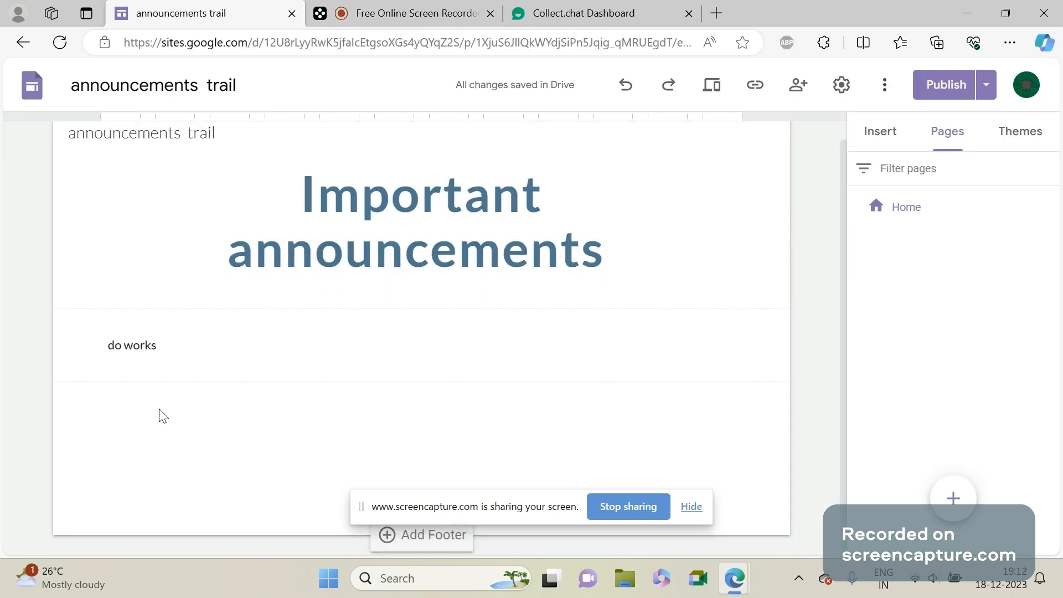
double_click(140, 409)
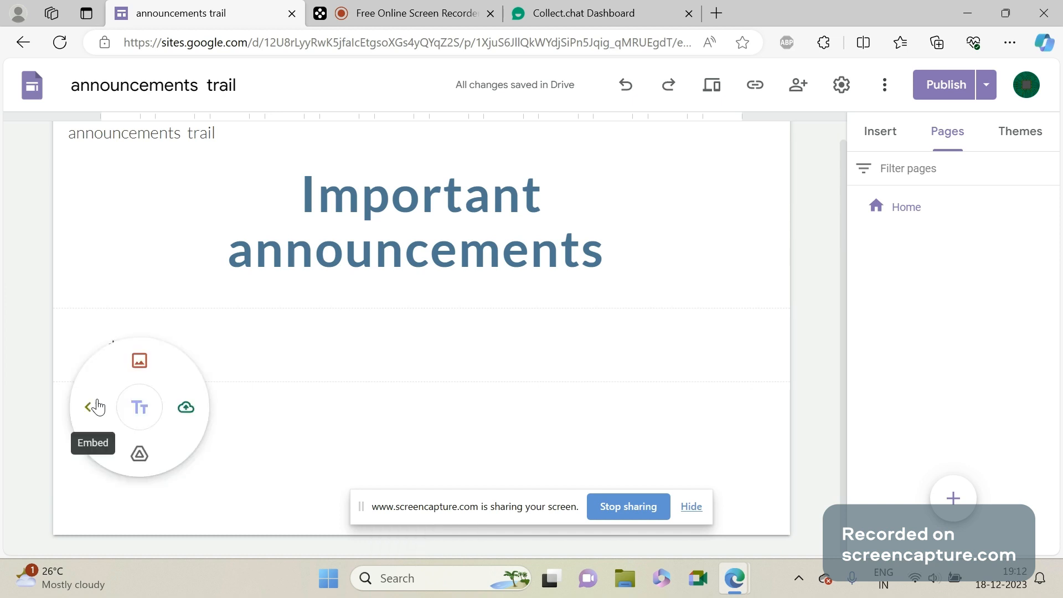
left_click(96, 412)
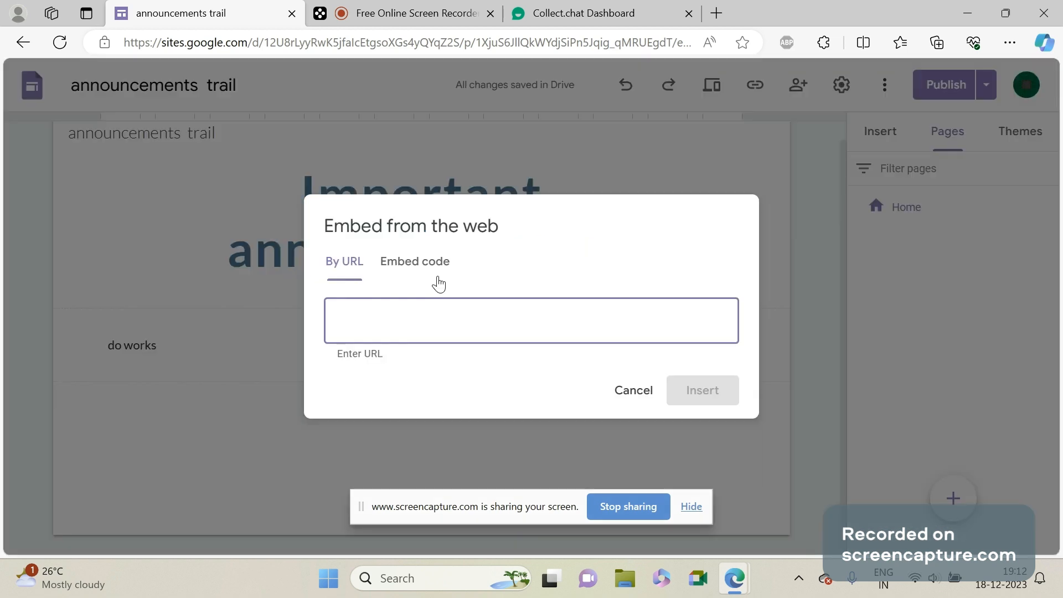
left_click(419, 266)
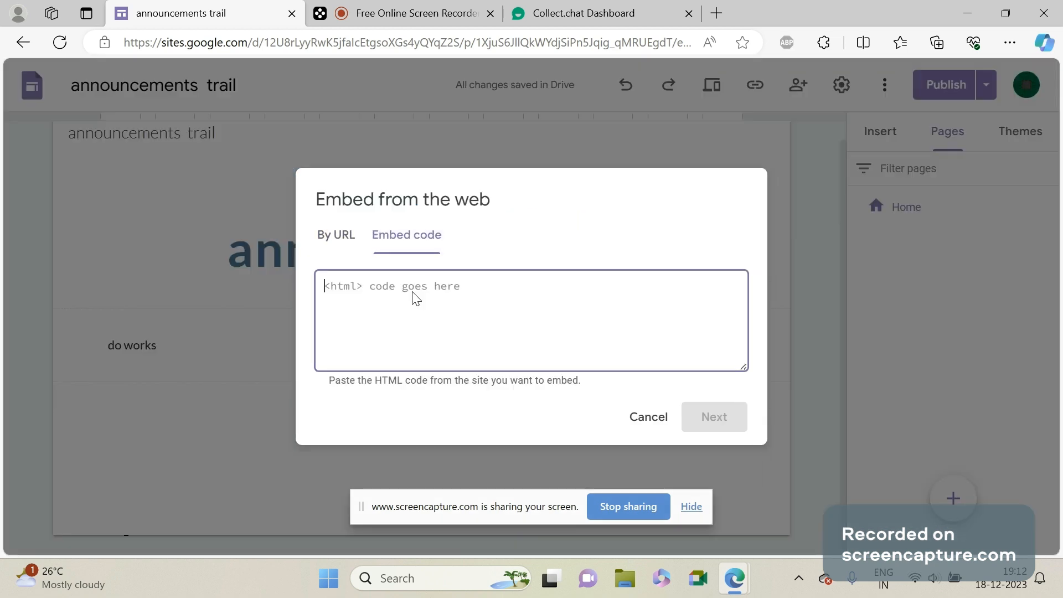
right_click(413, 294)
left_click(462, 424)
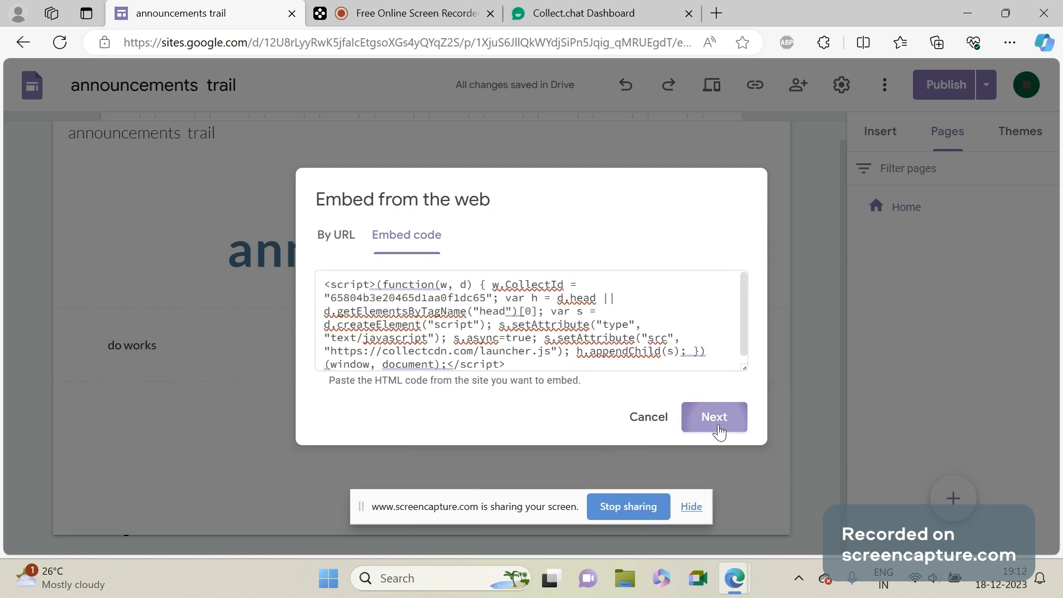
left_click(719, 431)
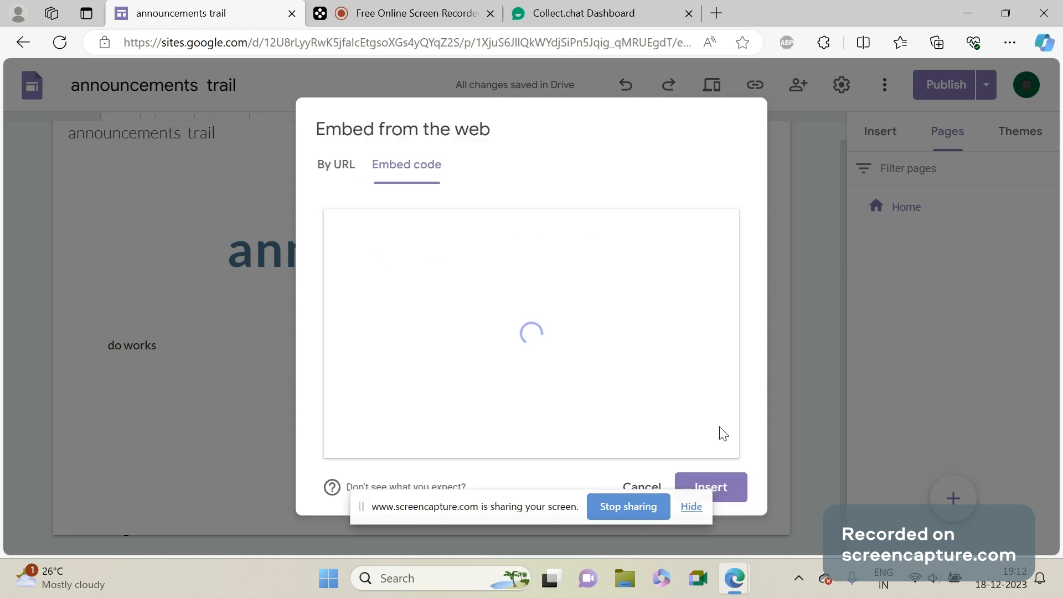
left_click(741, 493)
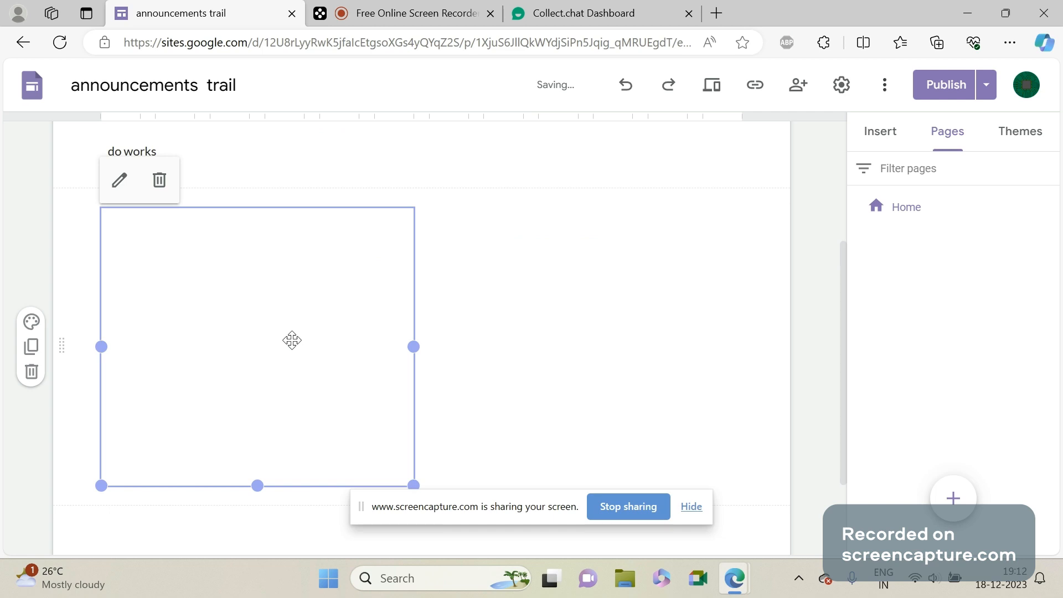
left_click_drag(292, 340, 563, 290)
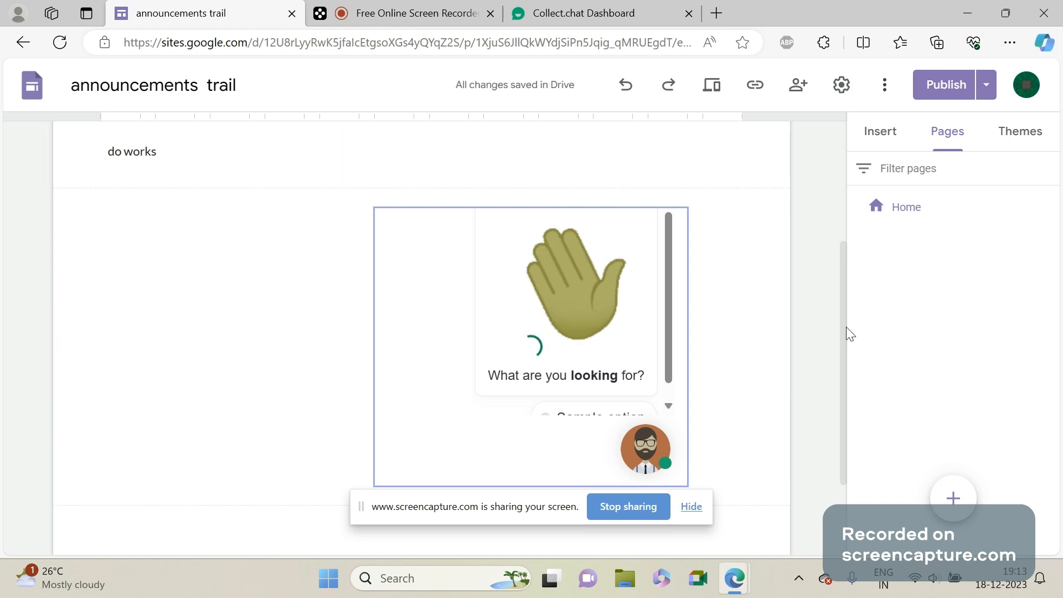
left_click_drag(846, 327, 851, 256)
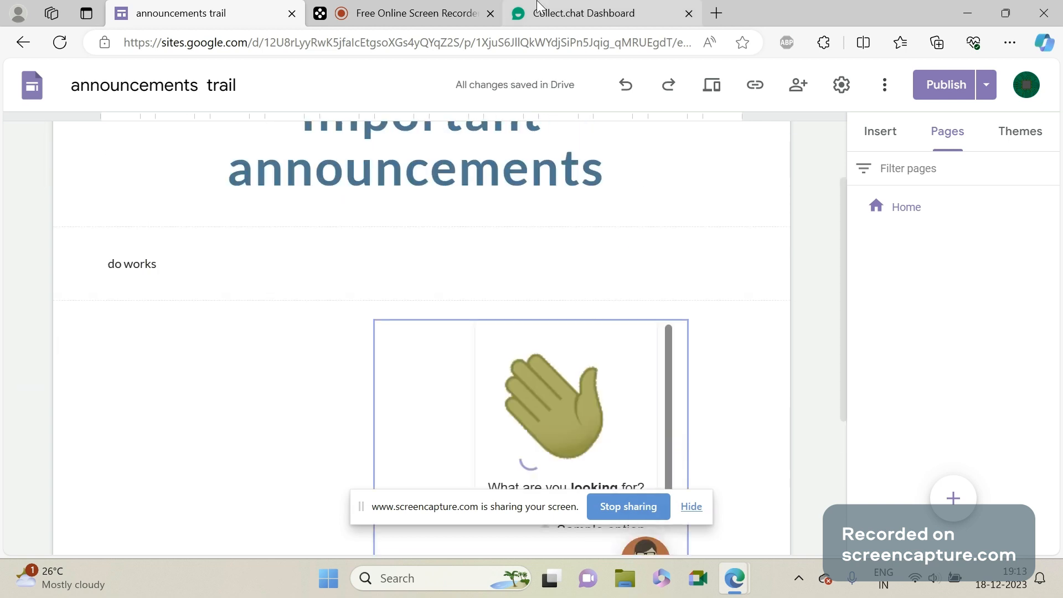
Publish the chatbot's changes in the Collect.chat dashboard and return to the Google Sites editor.
left_click(537, 7)
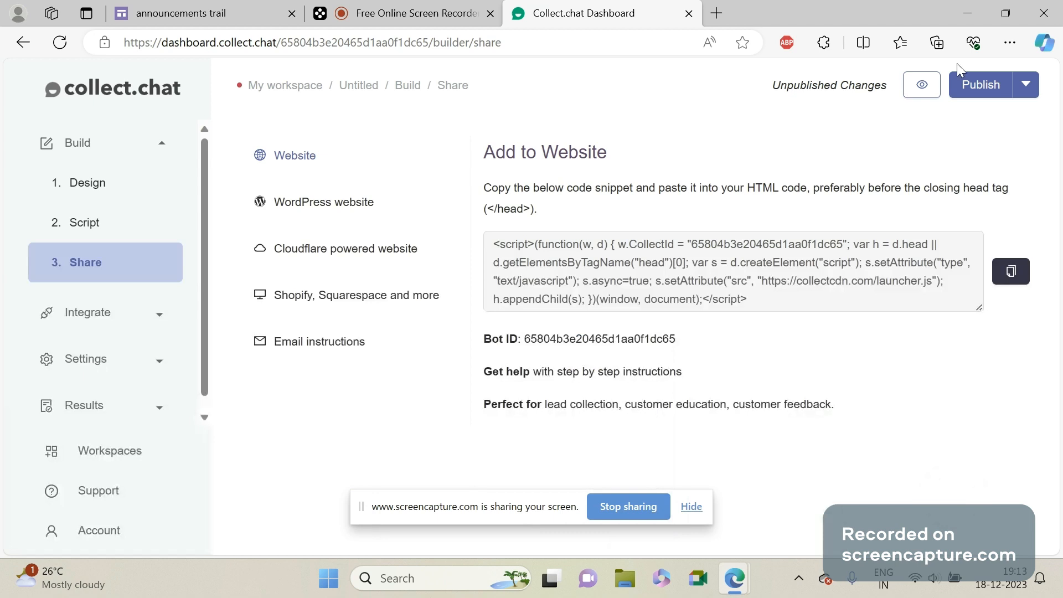
left_click(956, 96)
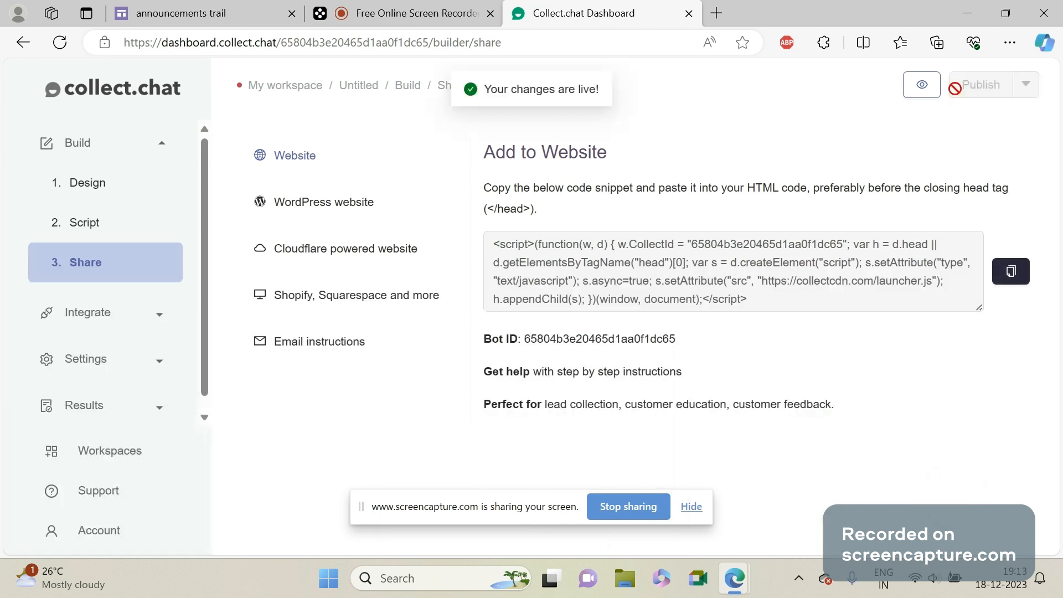
left_click(265, 7)
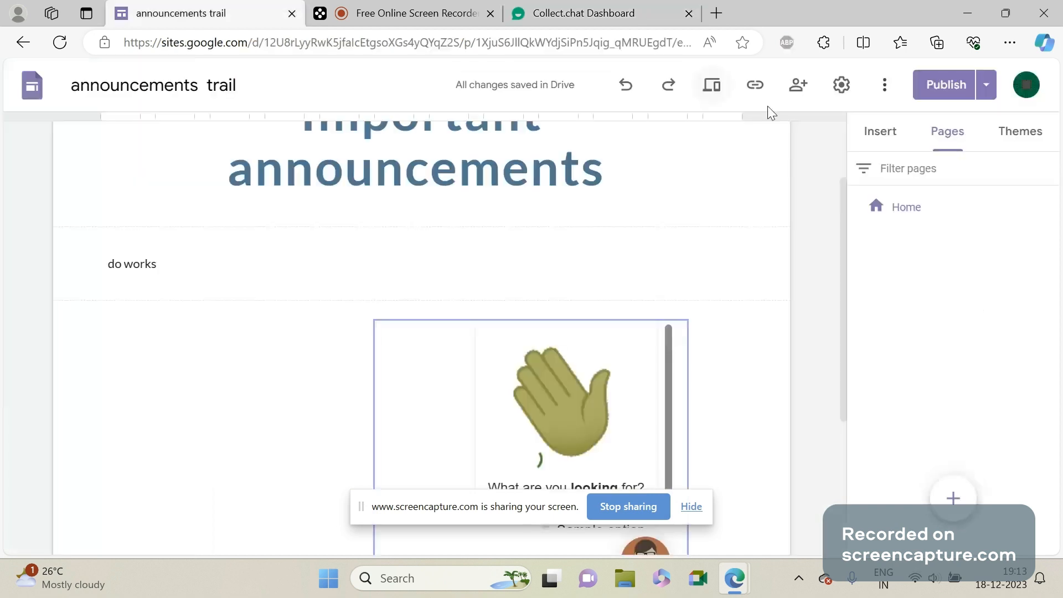
Preview the site in phone size and open the embedded chatbot's conversation.
left_click(713, 86)
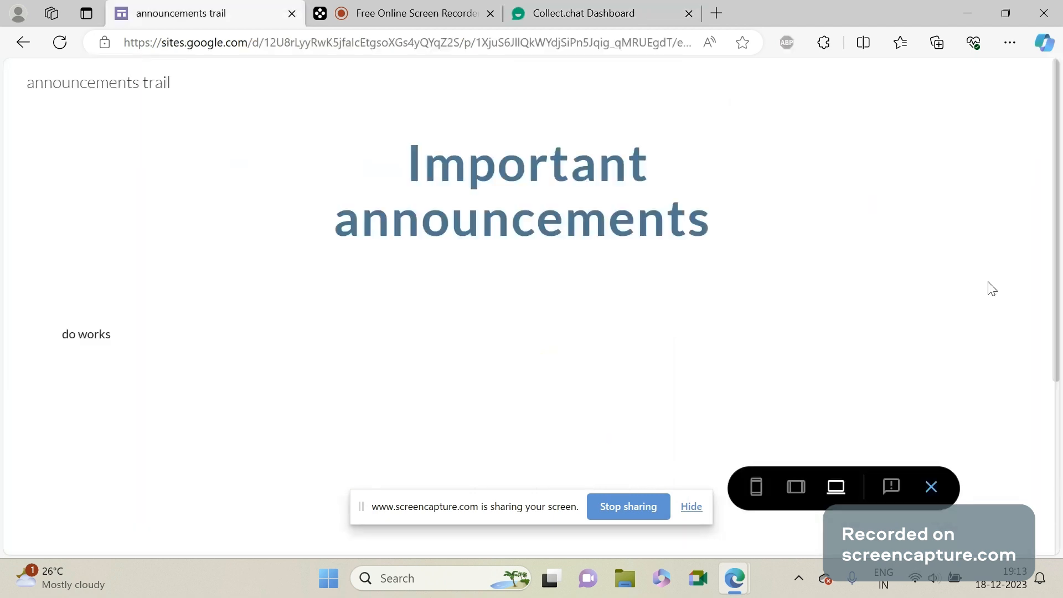
left_click(756, 487)
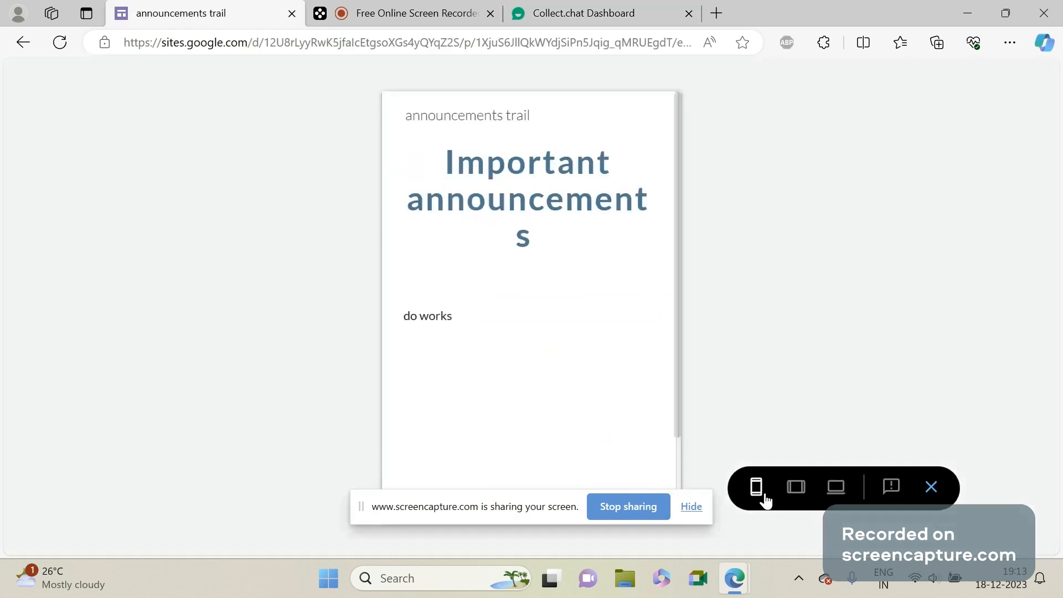
scroll(675, 400, "down", 2)
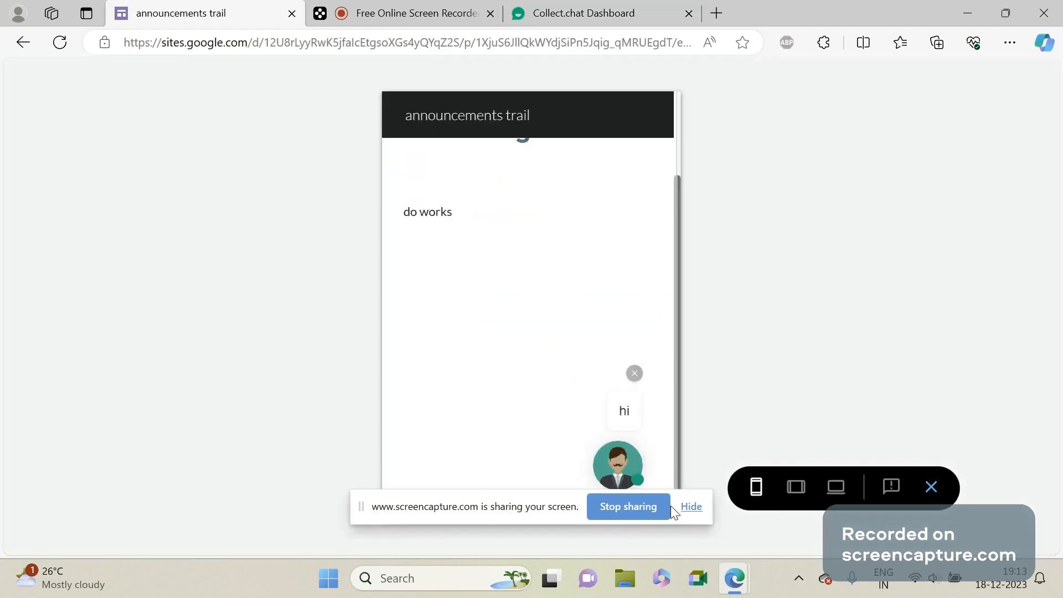
left_click_drag(547, 513, 272, 388)
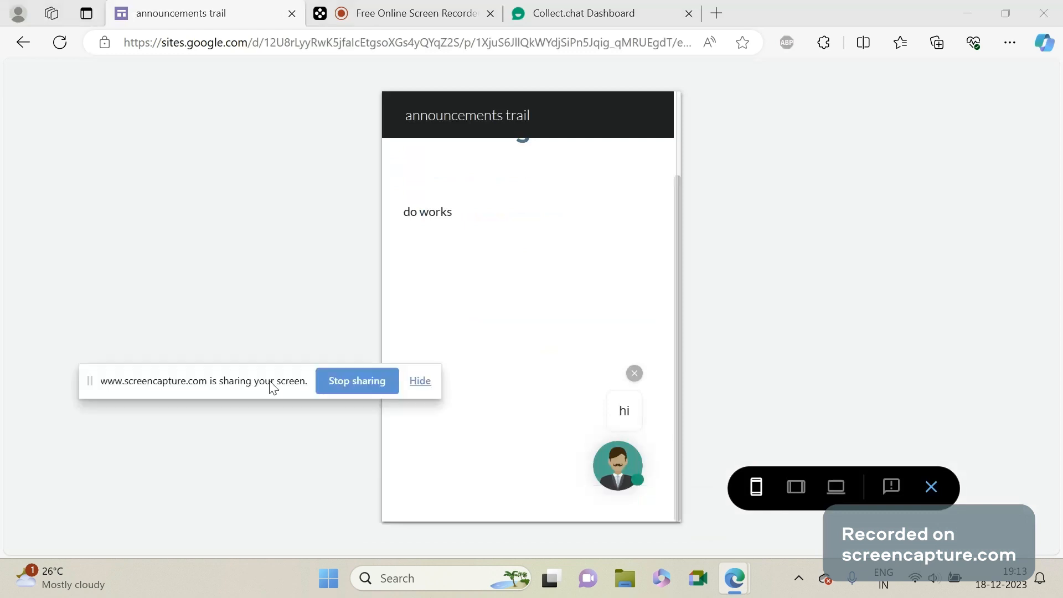
left_click(628, 486)
left_click_drag(263, 369, 237, 138)
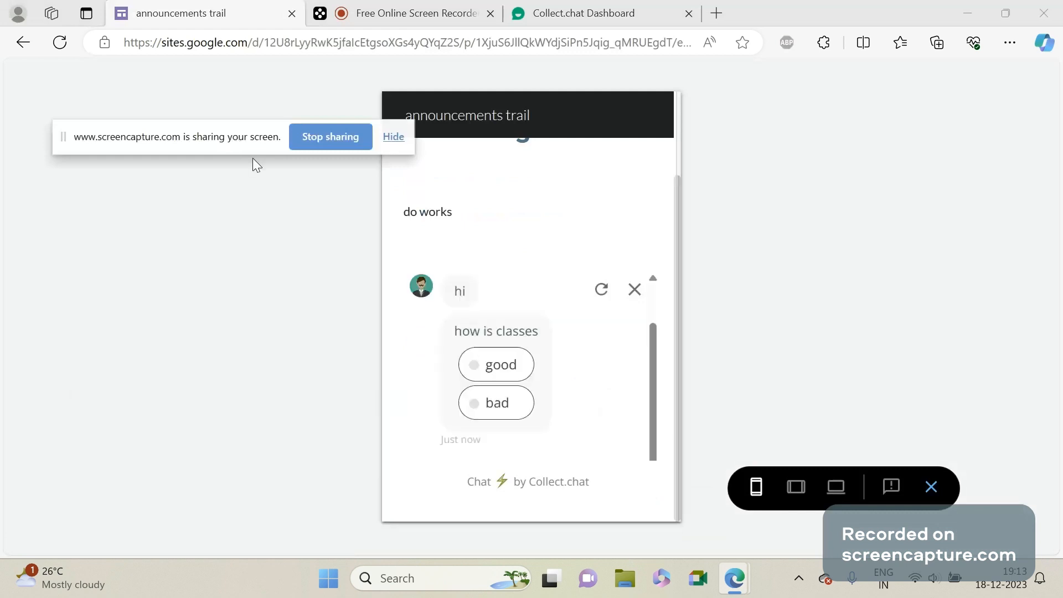
Test the chatbot by answering "good" to the classes question and submitting an incomplete email address.
left_click(504, 347)
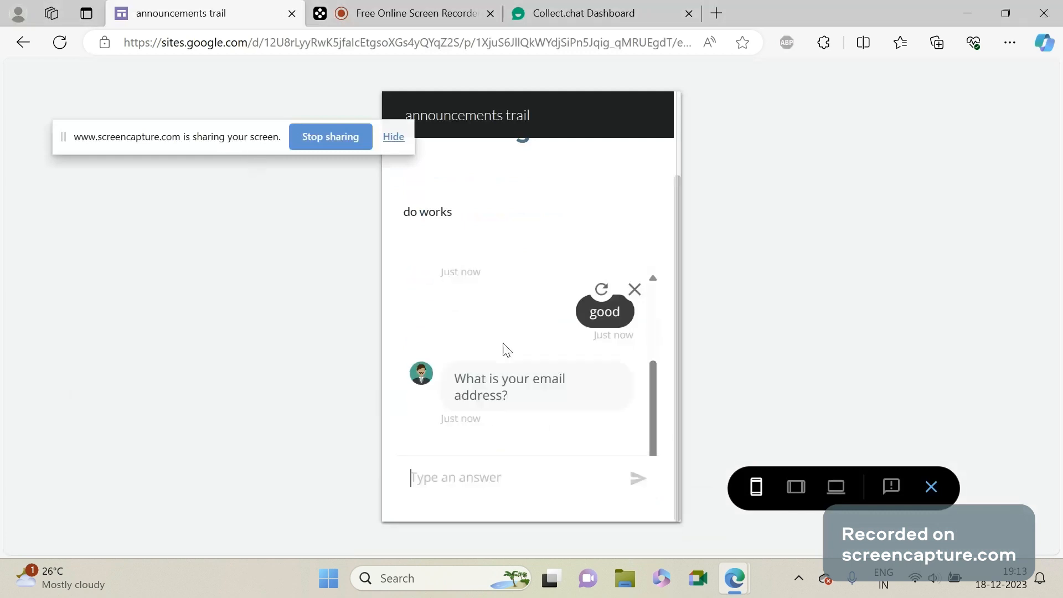
type("t")
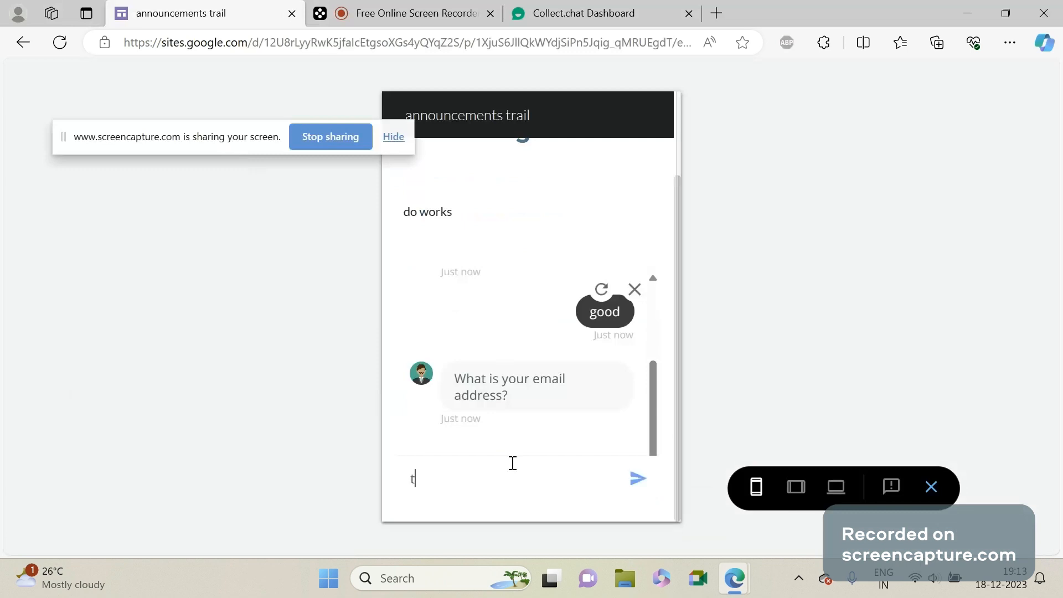
type("rail@")
key("Return")
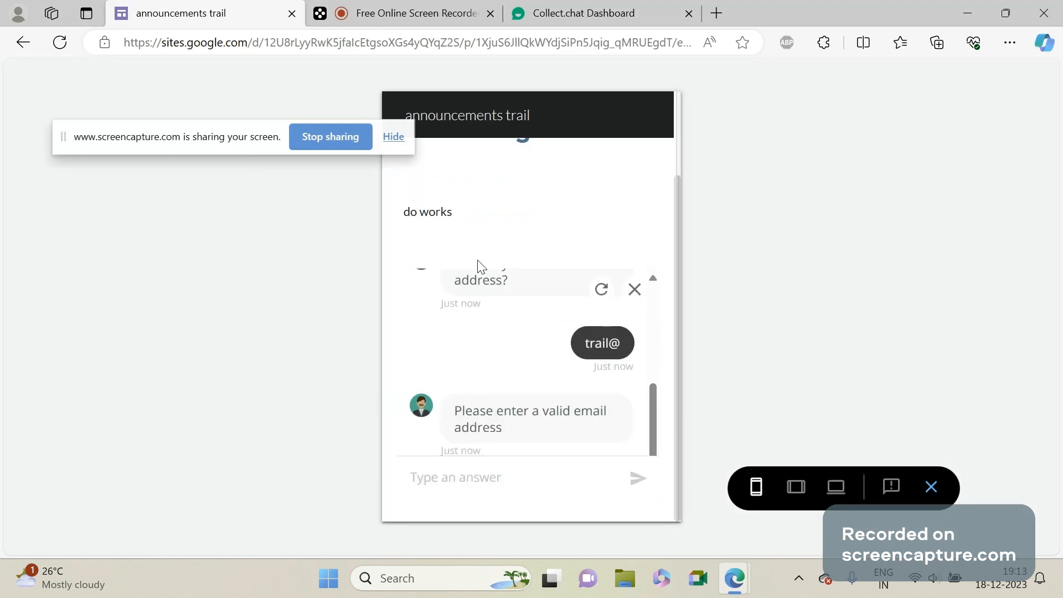
left_click(404, 13)
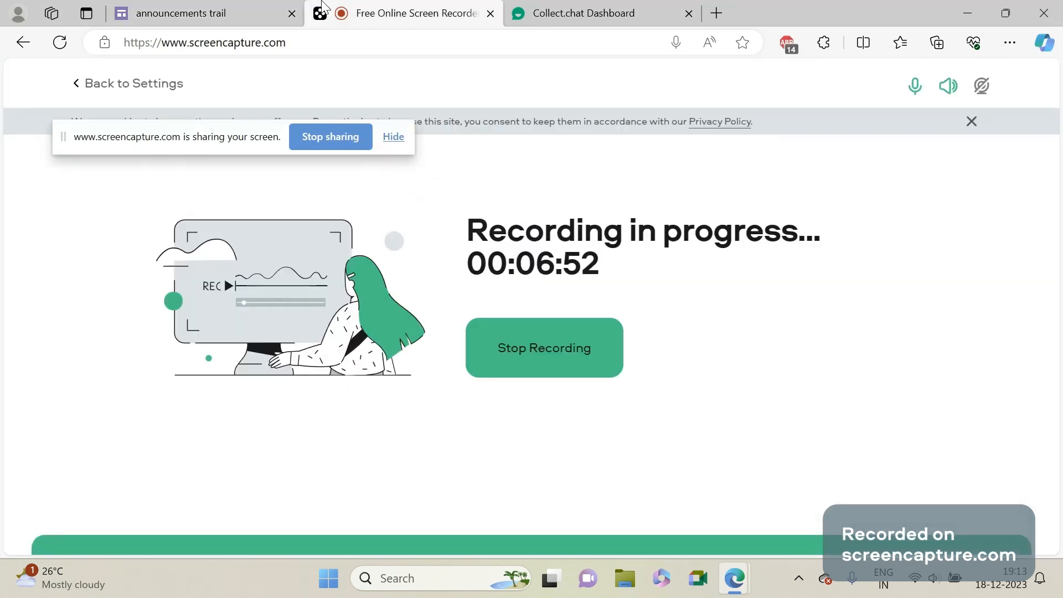
left_click(224, 8)
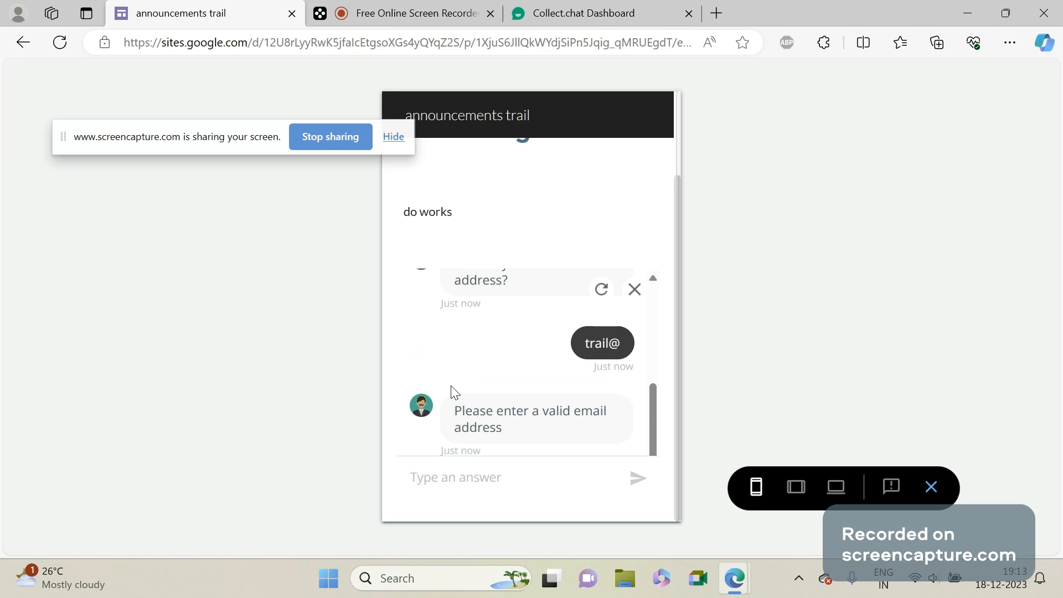
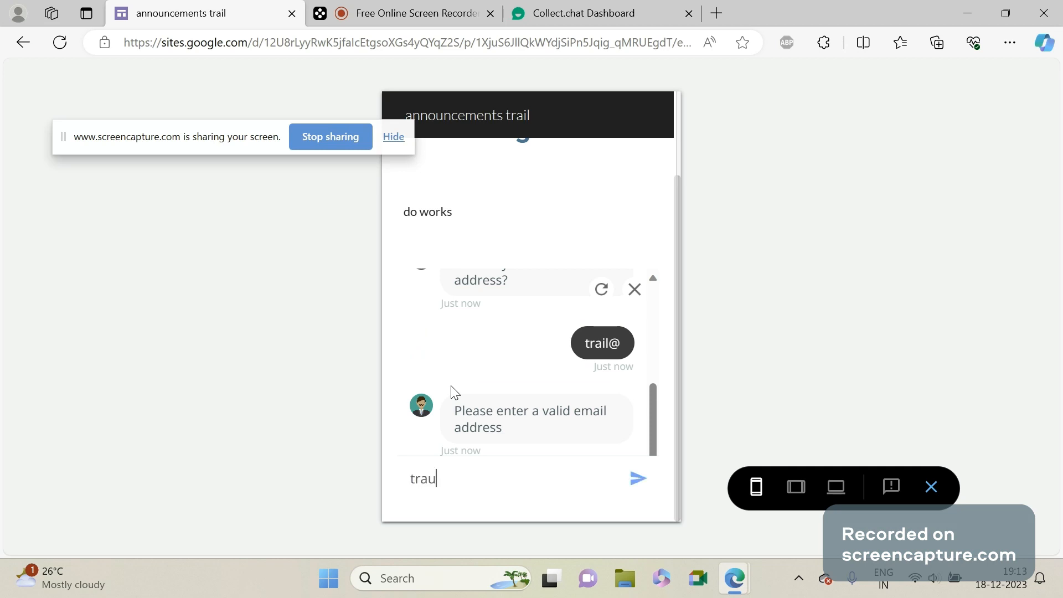
Answer the chatbot's email question again by submitting a complete, valid email address.
key("Return")
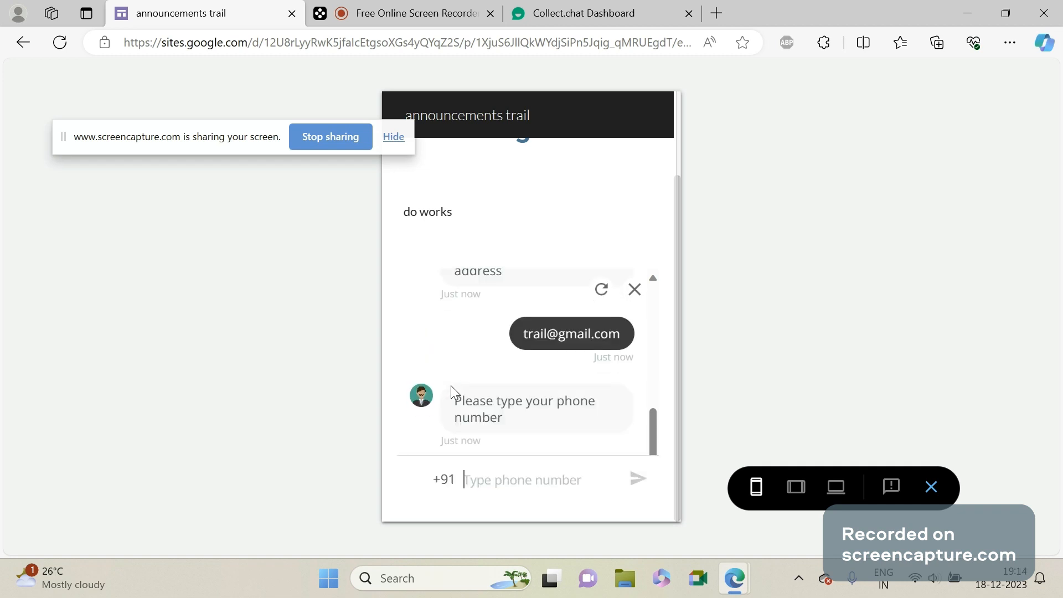
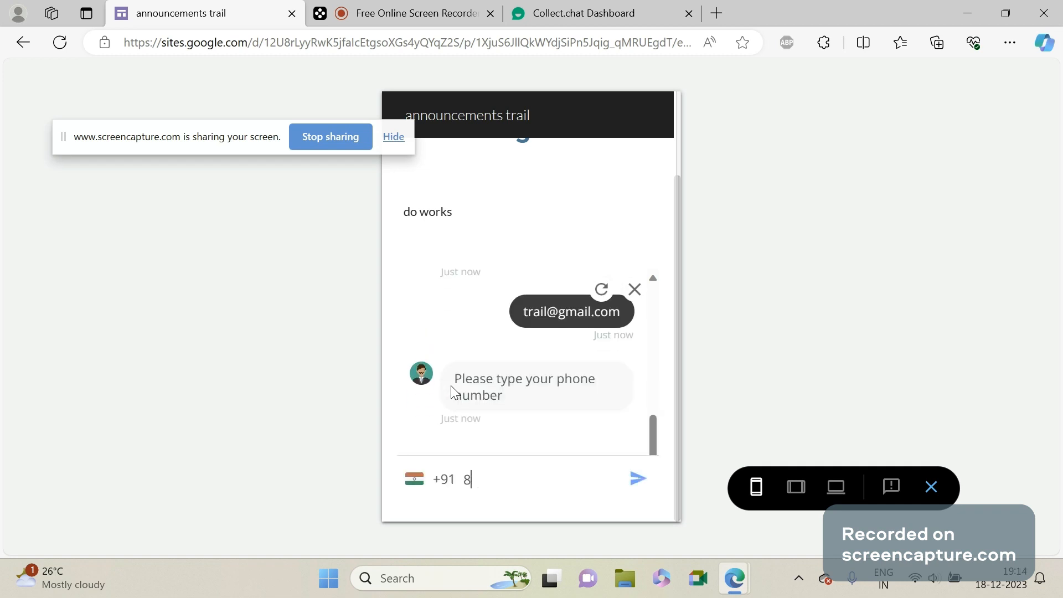
Submit a ten-digit phone number with the +91 country code in answer to the chatbot's phone question.
key("Return")
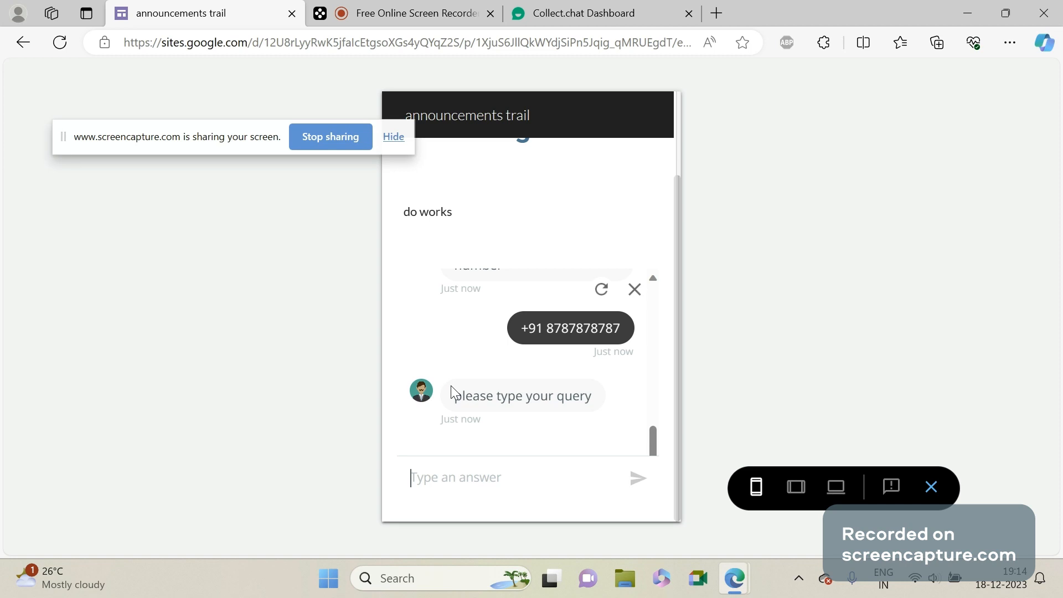
Submit a short test query to finish the chatbot conversation and exit the site preview to the editor.
type("tra")
key("Return")
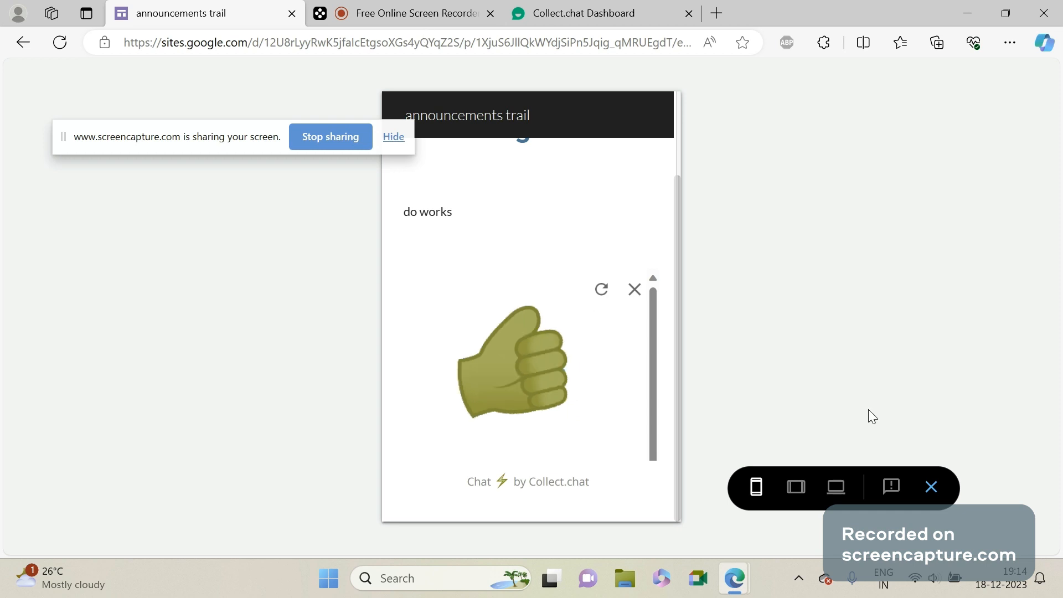
left_click(931, 488)
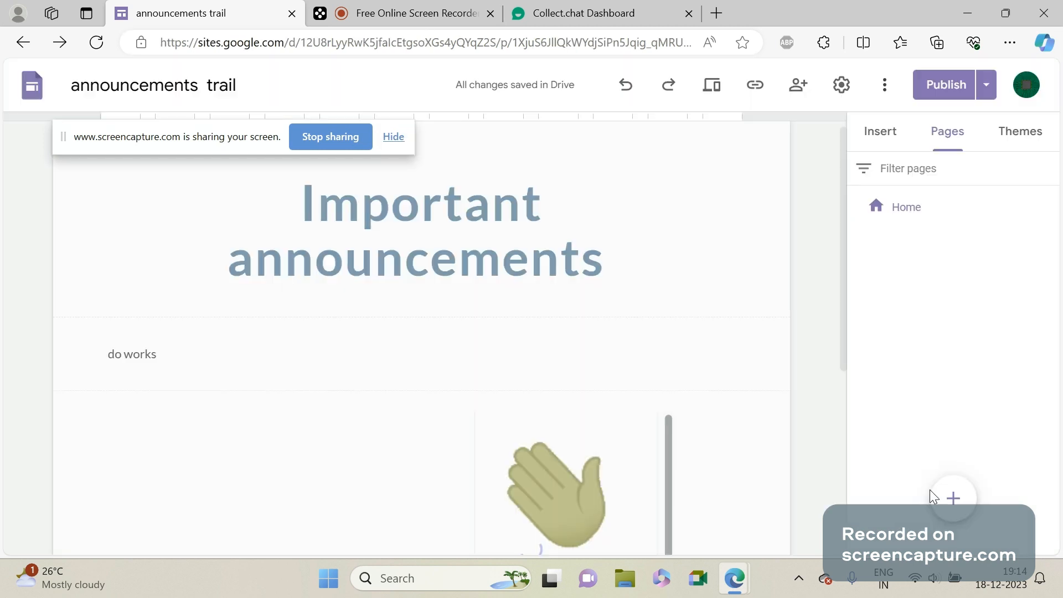
left_click(410, 8)
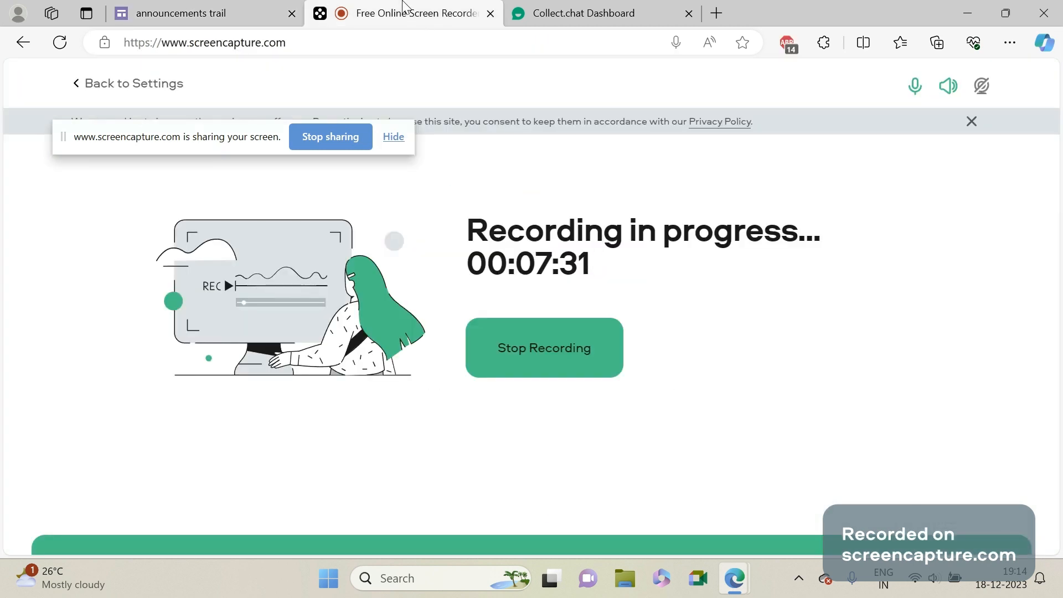
left_click(716, 12)
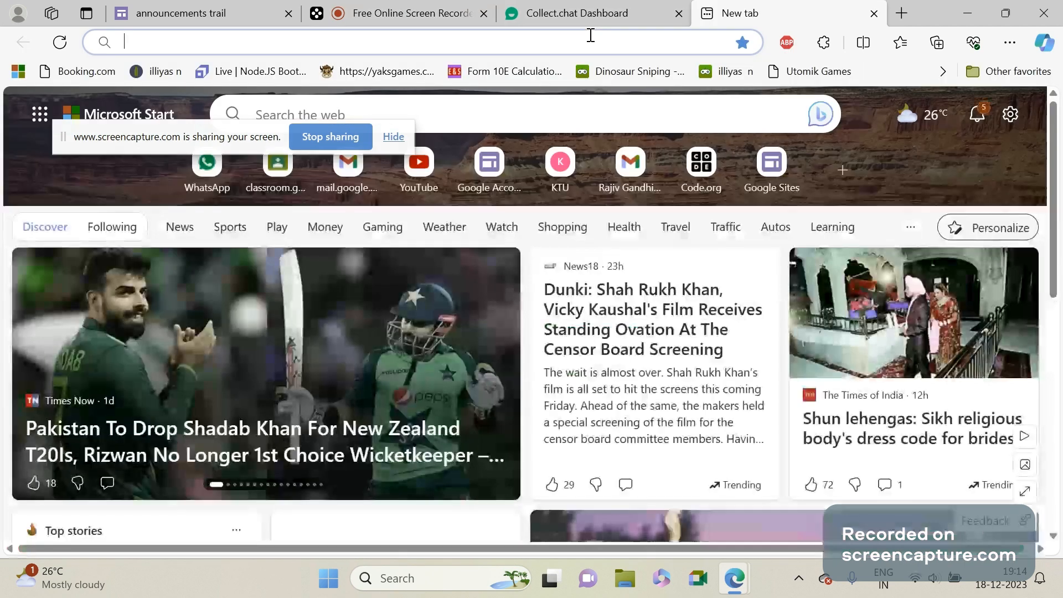
type("google.com")
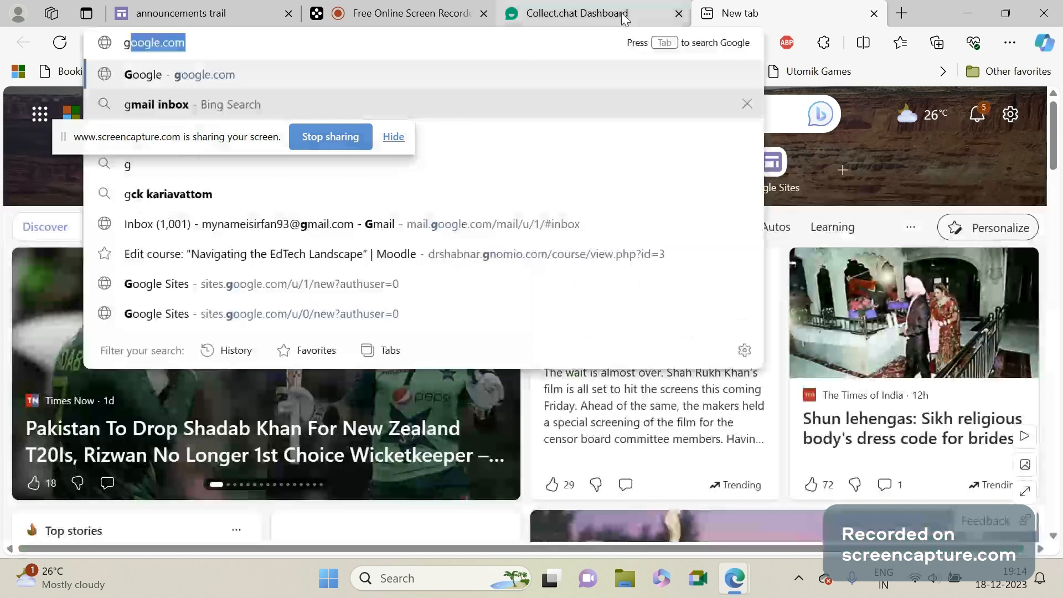
left_click(517, 230)
left_click(517, 228)
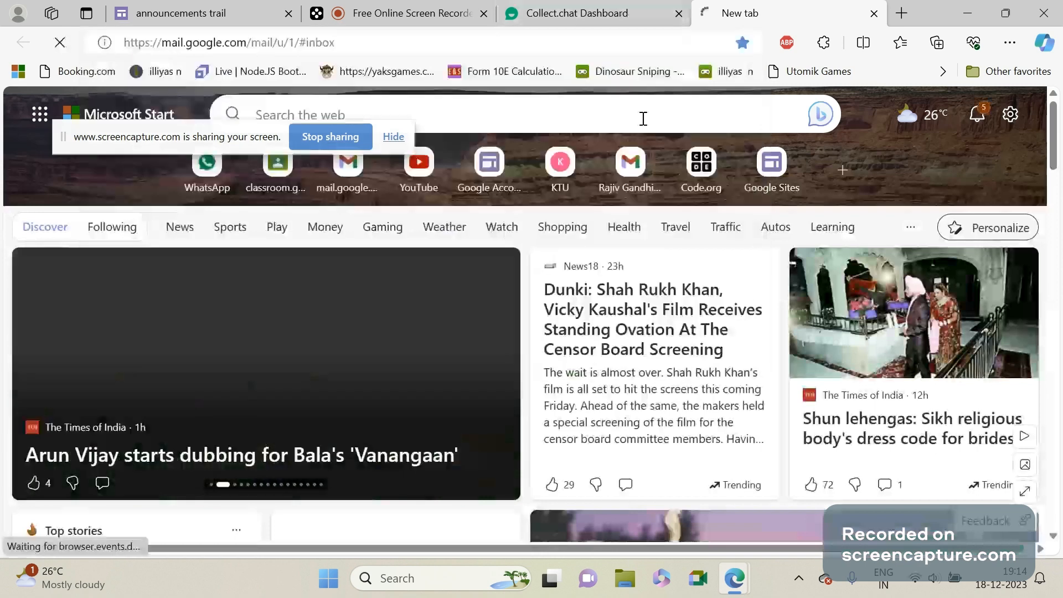
left_click(874, 13)
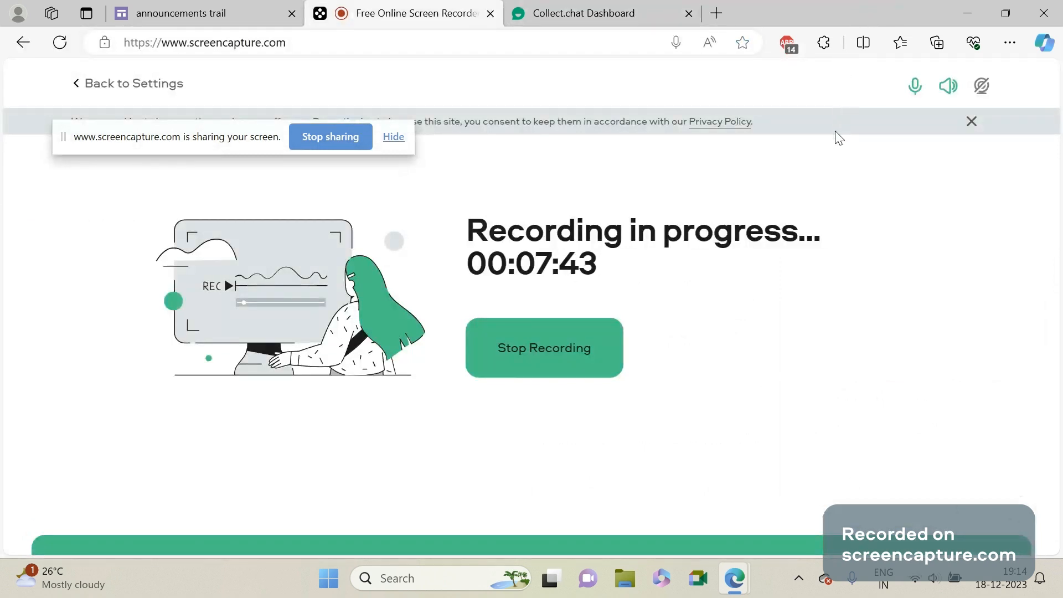